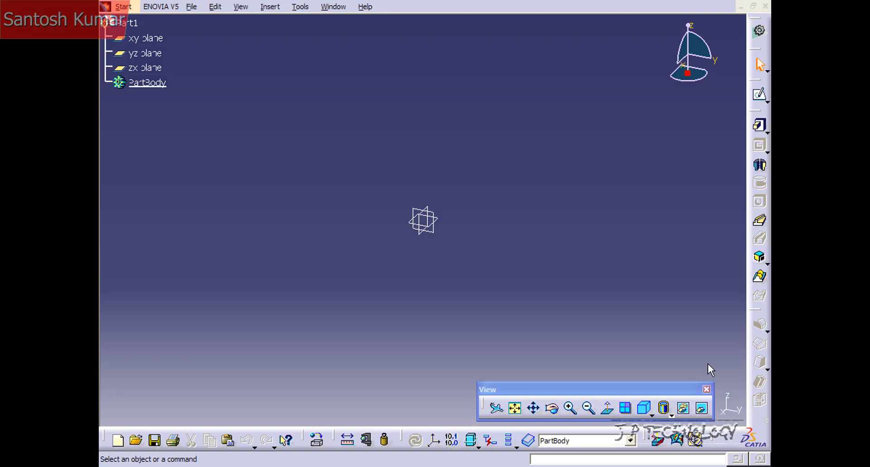
pyautogui.click(765, 133)
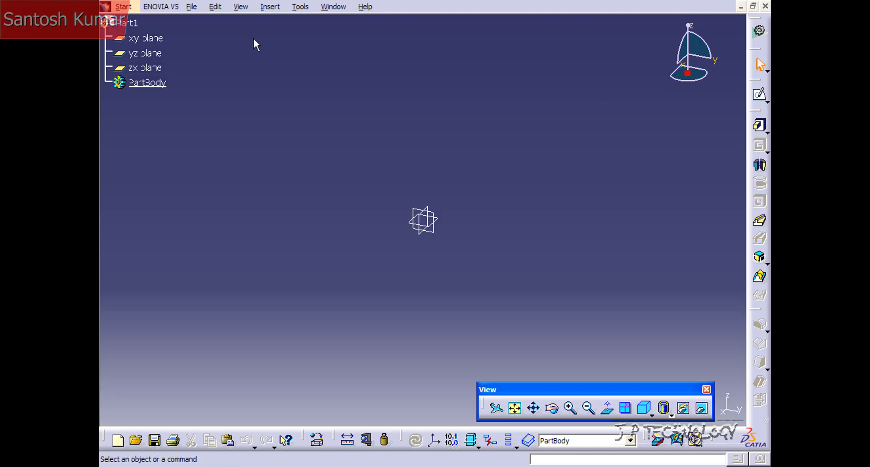
pyautogui.click(269, 7)
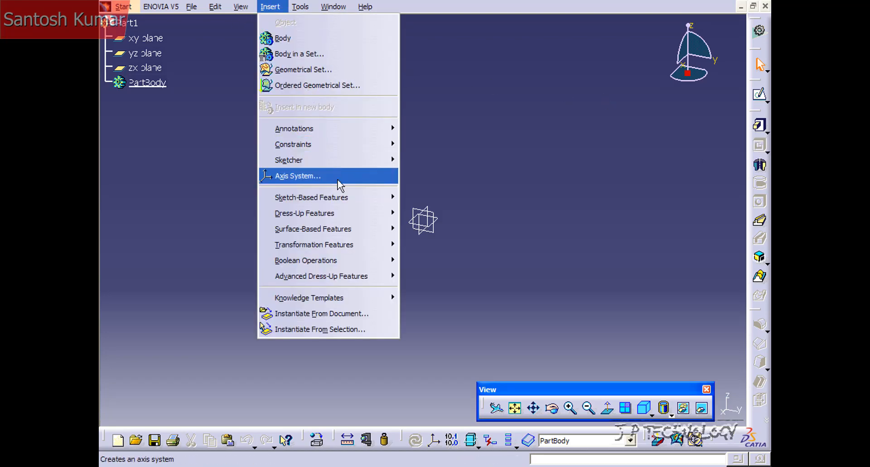
pyautogui.moveTo(340, 198)
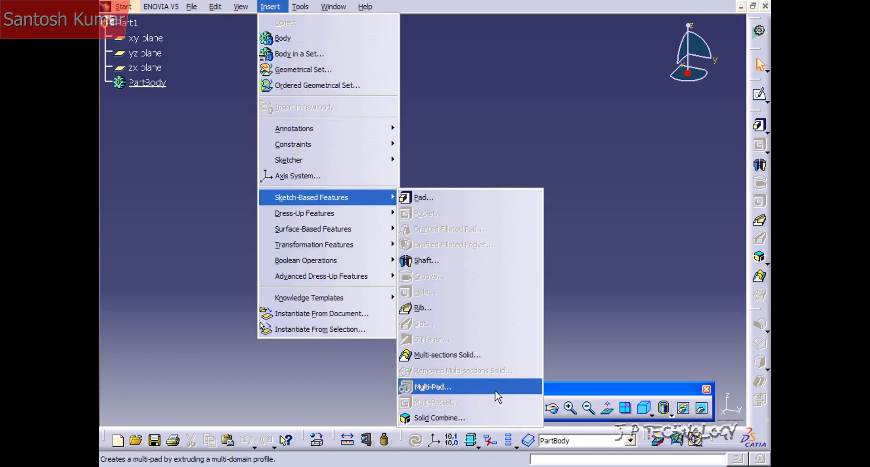
pyautogui.click(599, 182)
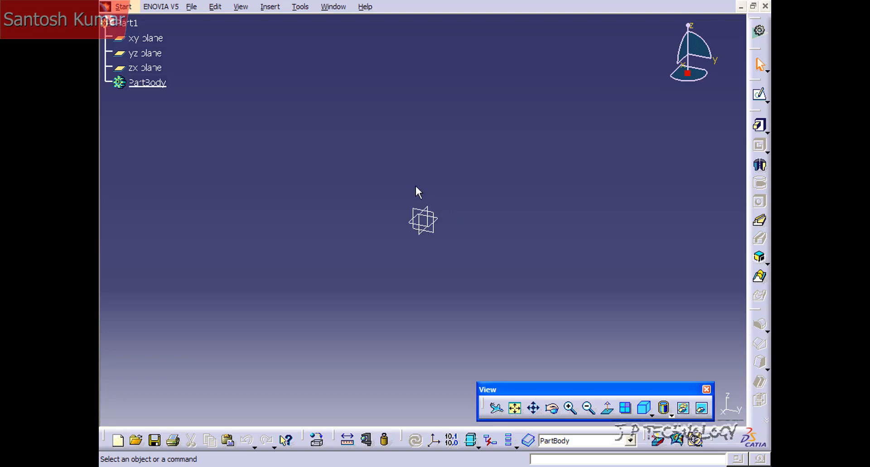
# Open a sketch on the yz plane and draw a circle about 41 mm in diameter, centred on the horizontal axis left of the origin
pyautogui.click(423, 216)
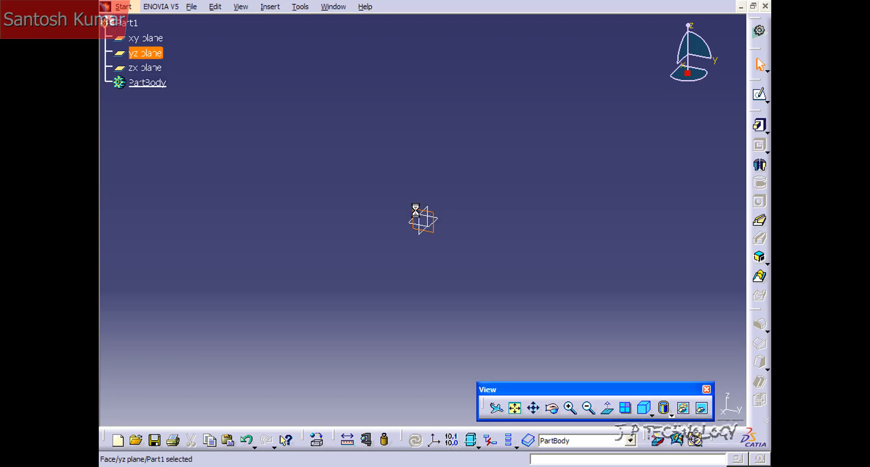
pyautogui.click(760, 96)
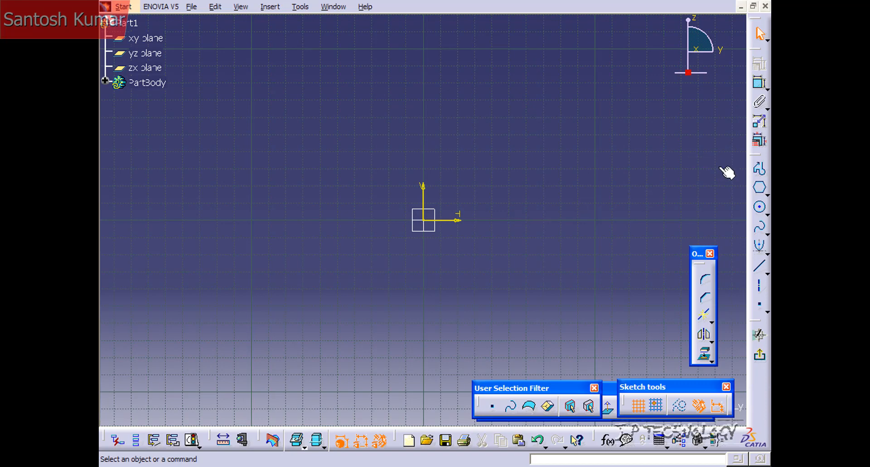
pyautogui.click(760, 207)
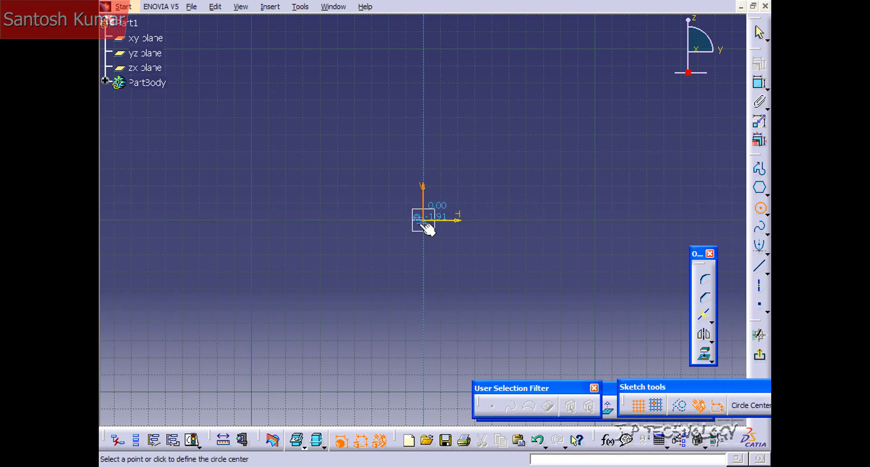
pyautogui.click(366, 221)
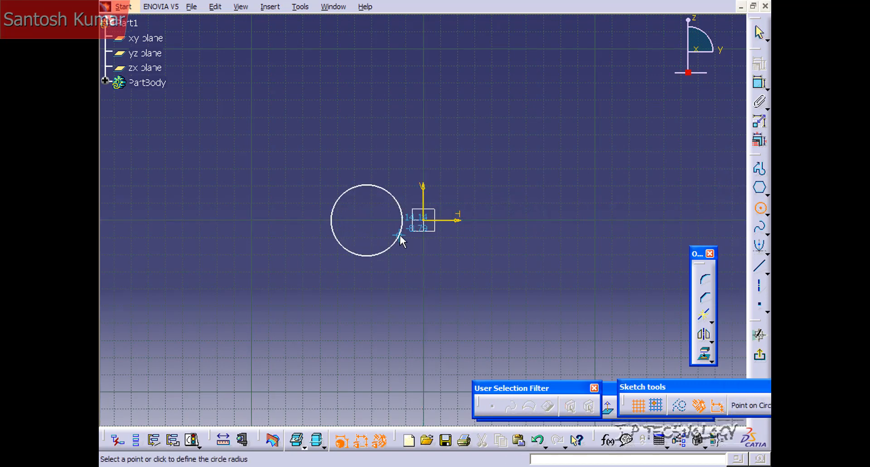
pyautogui.click(399, 235)
# Draw two larger circles centred on the horizontal axis right of the origin, the outermost about 92 mm in diameter
pyautogui.click(760, 207)
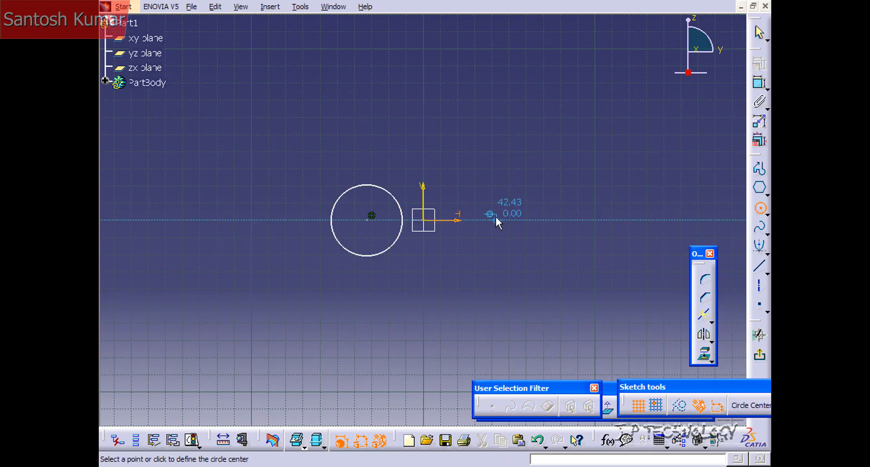
pyautogui.click(518, 221)
pyautogui.click(571, 249)
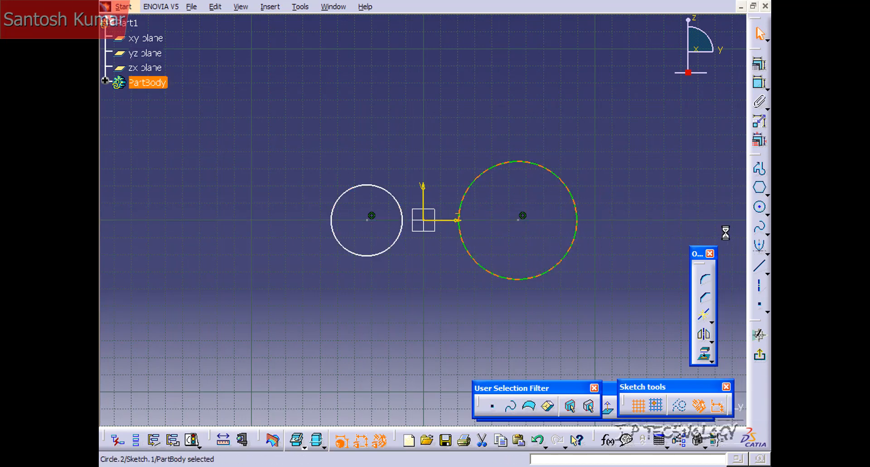
pyautogui.click(759, 208)
pyautogui.click(674, 221)
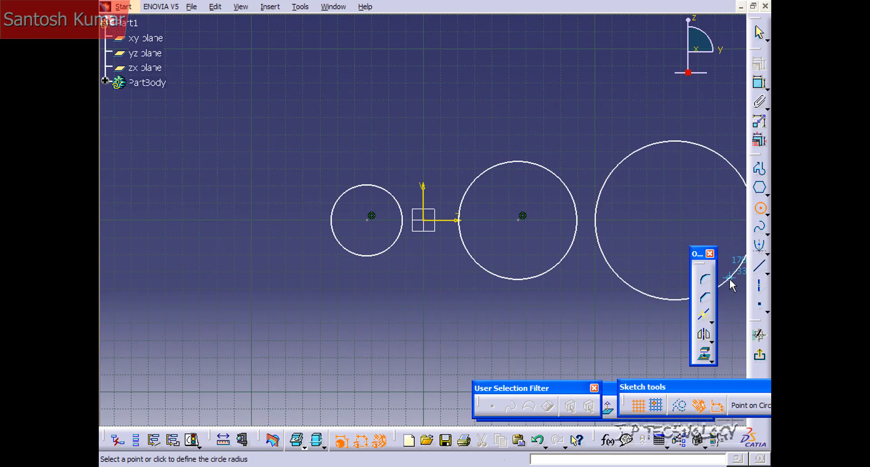
pyautogui.click(729, 281)
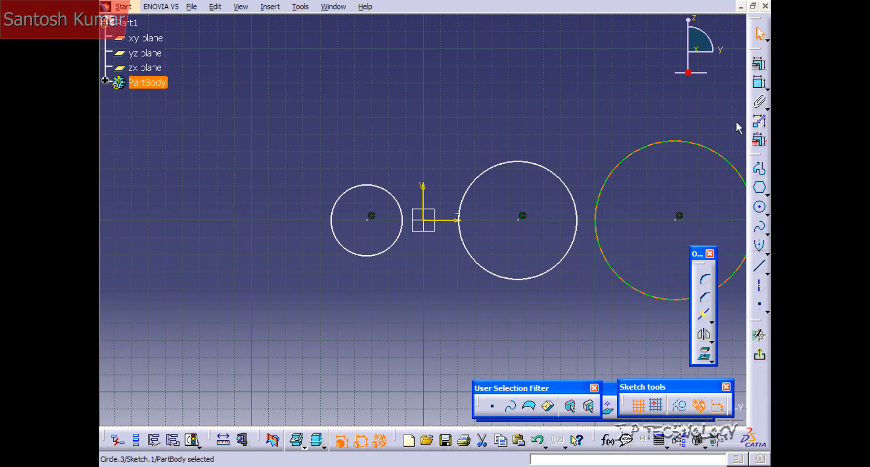
# Dimension the outermost, largest circle and set its diameter to 100 mm
pyautogui.click(759, 82)
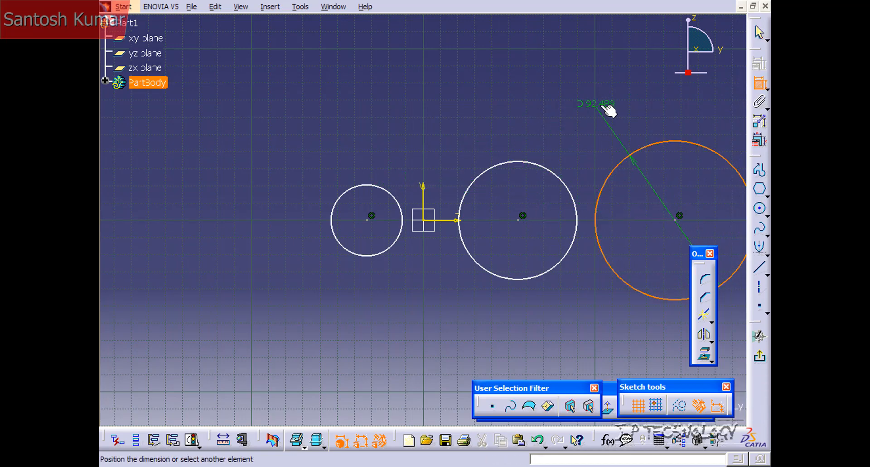
pyautogui.click(616, 93)
pyautogui.doubleClick(621, 94)
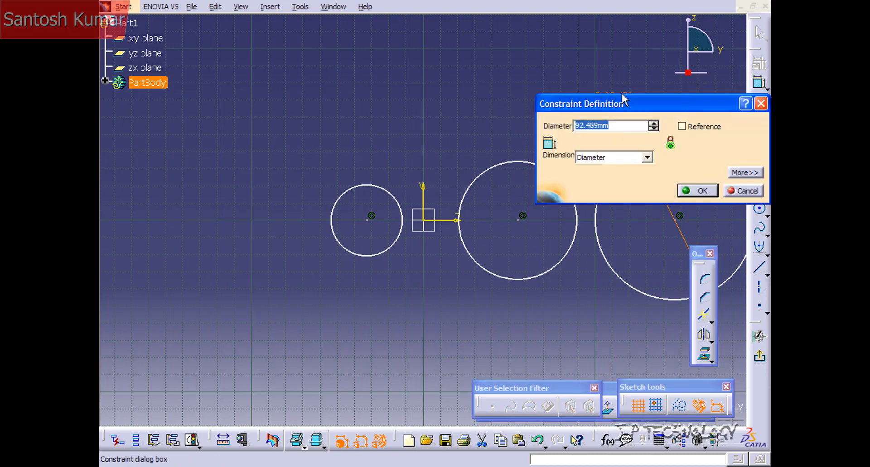
pyautogui.write('100')
pyautogui.press('Return')
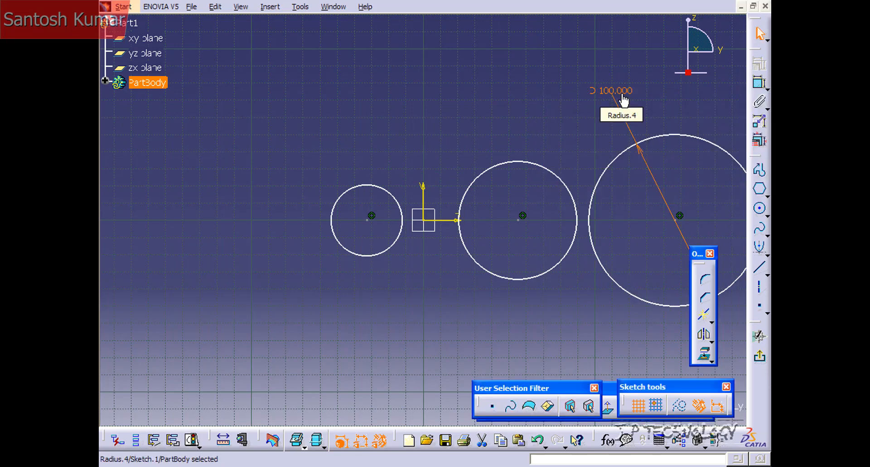
# Dimension the middle circle and set its diameter to 50 mm
pyautogui.click(553, 169)
pyautogui.click(759, 63)
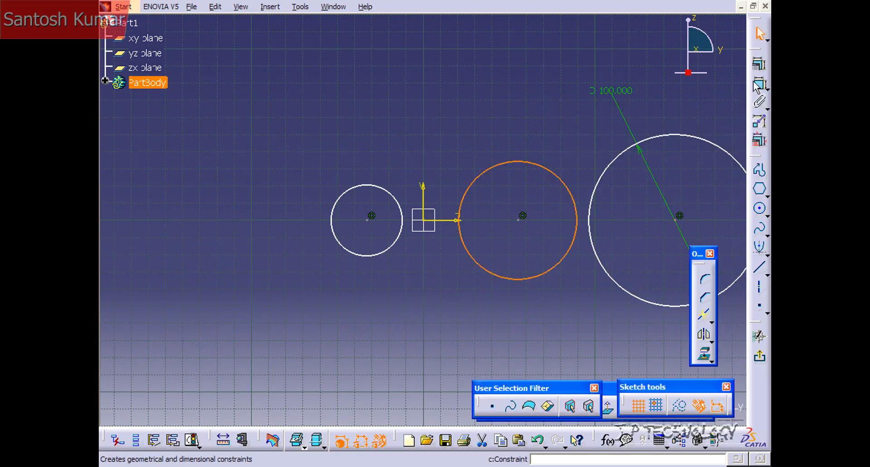
pyautogui.doubleClick(493, 113)
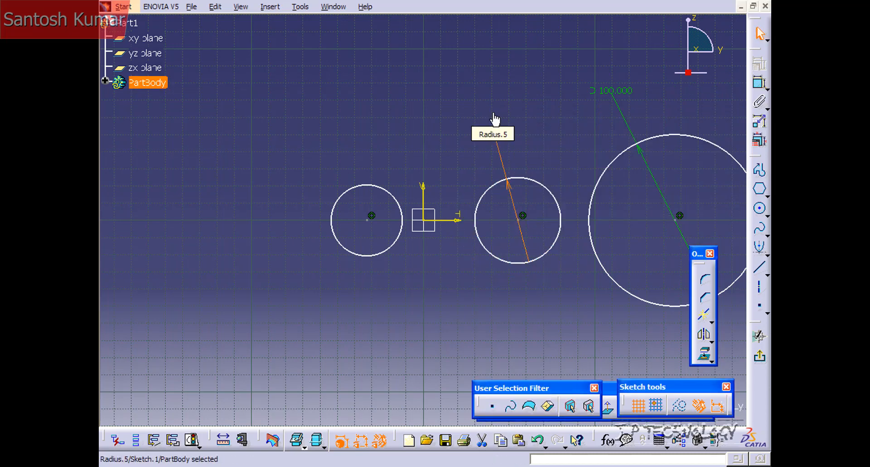
# Dimension the smallest circle left of the origin and set its diameter to 20 mm
pyautogui.click(379, 190)
pyautogui.click(759, 64)
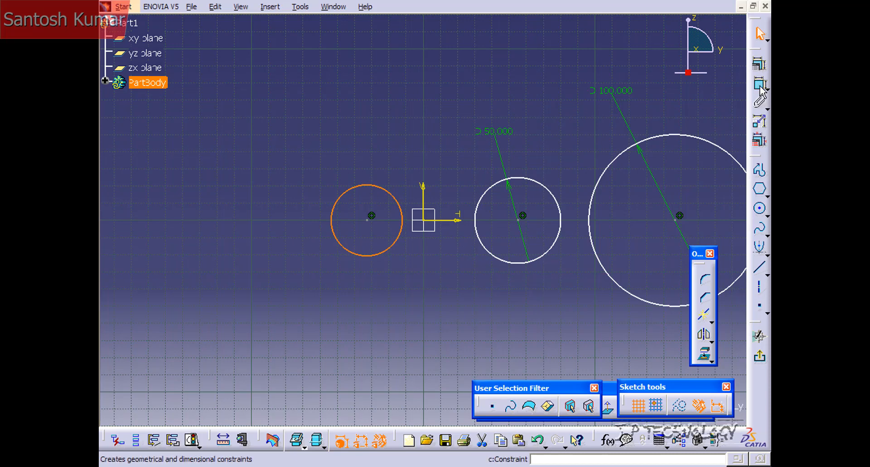
pyautogui.click(351, 151)
pyautogui.doubleClick(352, 151)
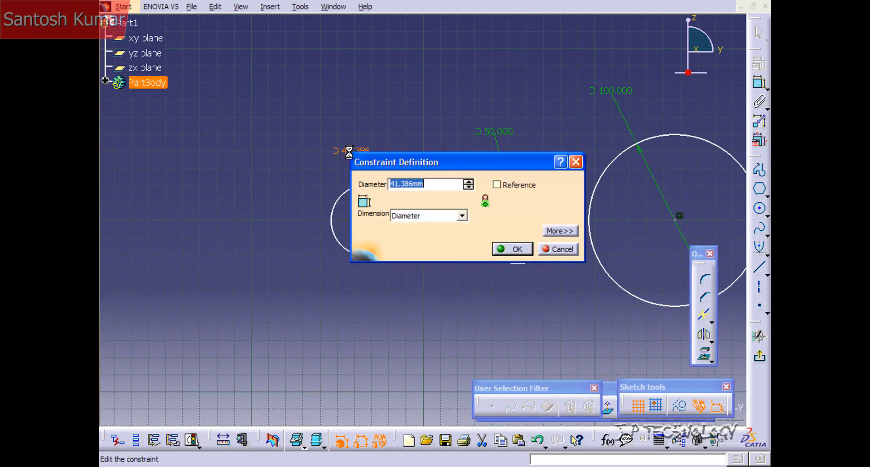
pyautogui.write('20')
pyautogui.press('Return')
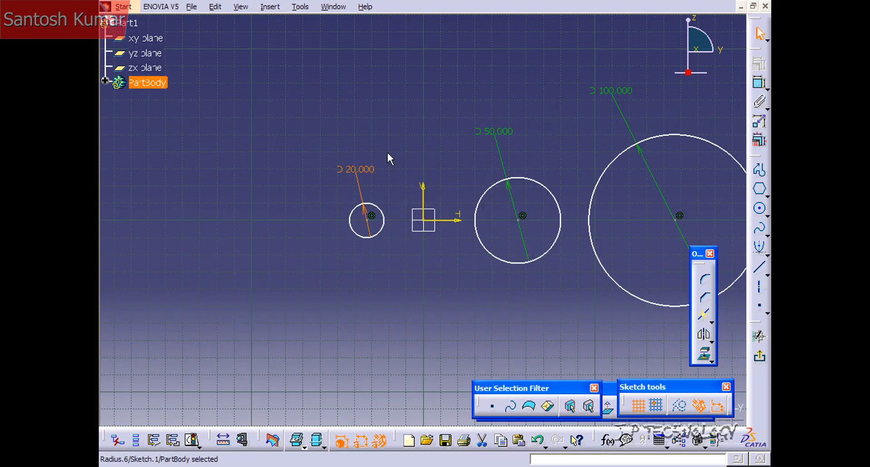
pyautogui.click(459, 138)
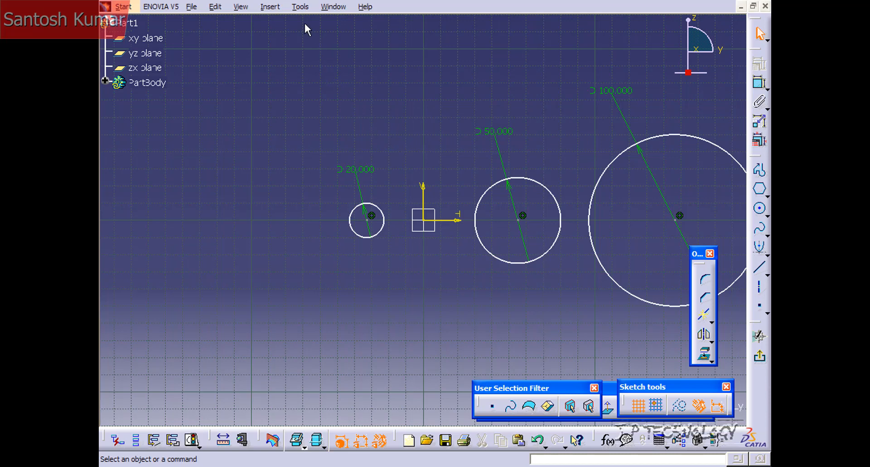
# Run Sketch Analysis and check the closure status of each of the three circles
pyautogui.click(298, 8)
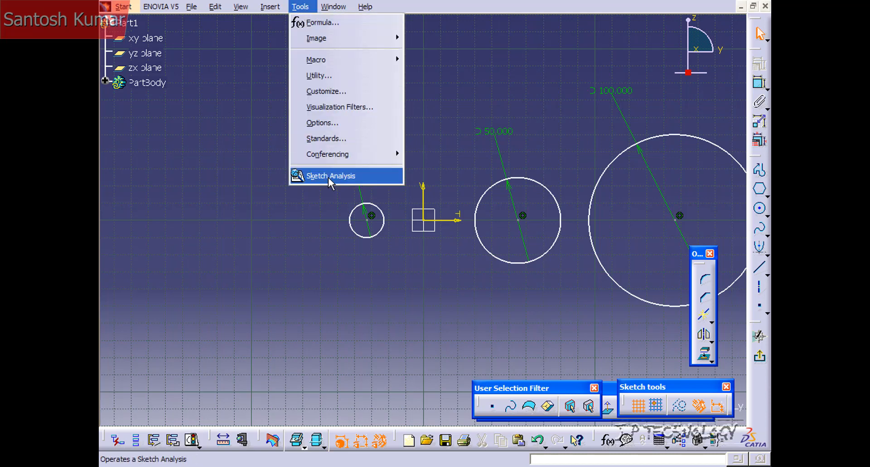
pyautogui.click(328, 175)
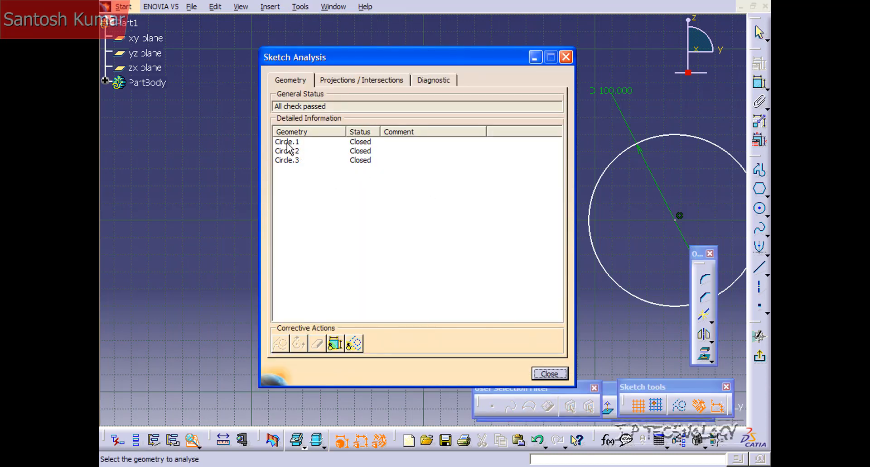
pyautogui.click(287, 142)
pyautogui.click(289, 151)
pyautogui.click(288, 161)
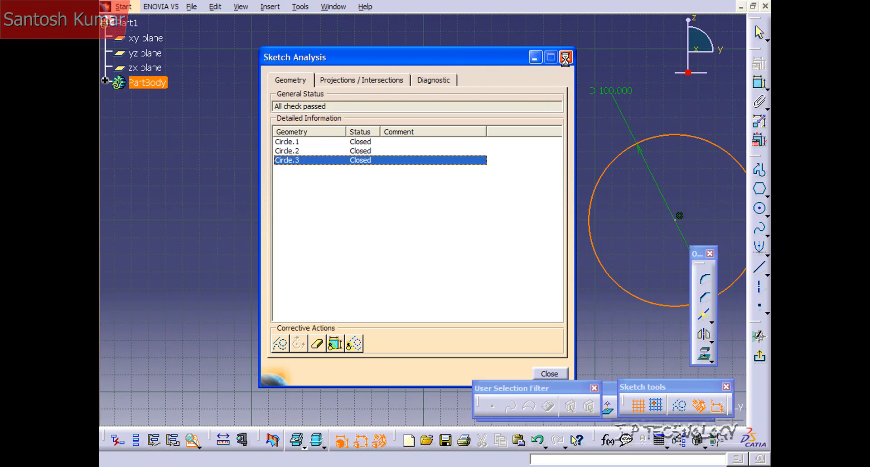
pyautogui.click(565, 57)
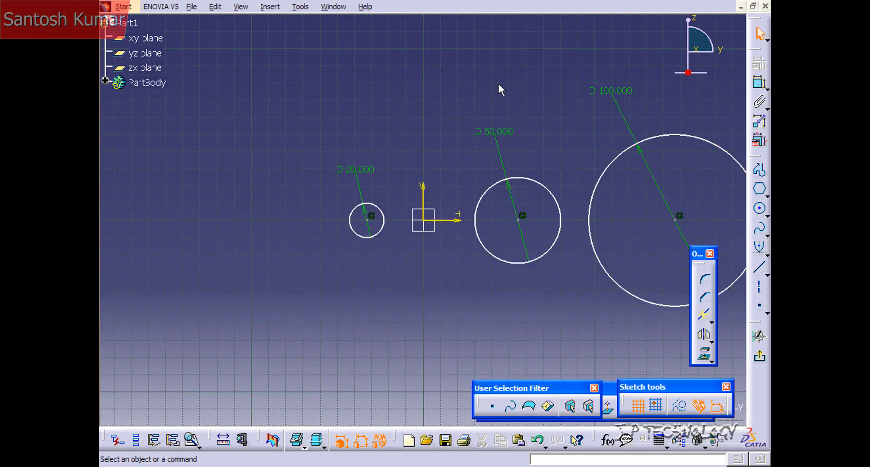
# Exit the sketch and start a Multi-Pad using the three-circle sketch as its profile
pyautogui.click(760, 360)
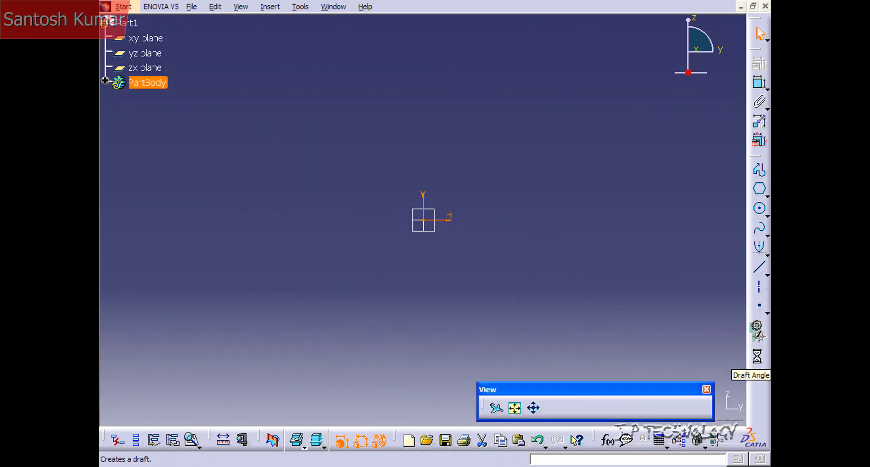
pyautogui.moveTo(515, 151); pyautogui.dragTo(460, 124, button='middle')
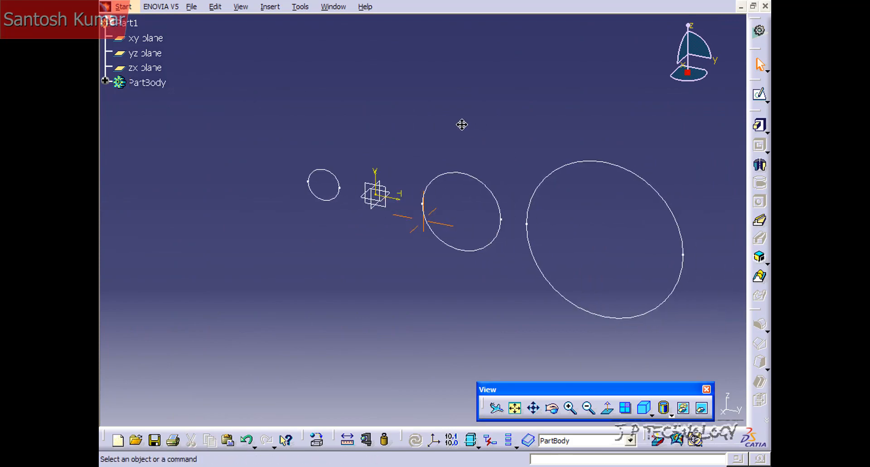
pyautogui.click(767, 132)
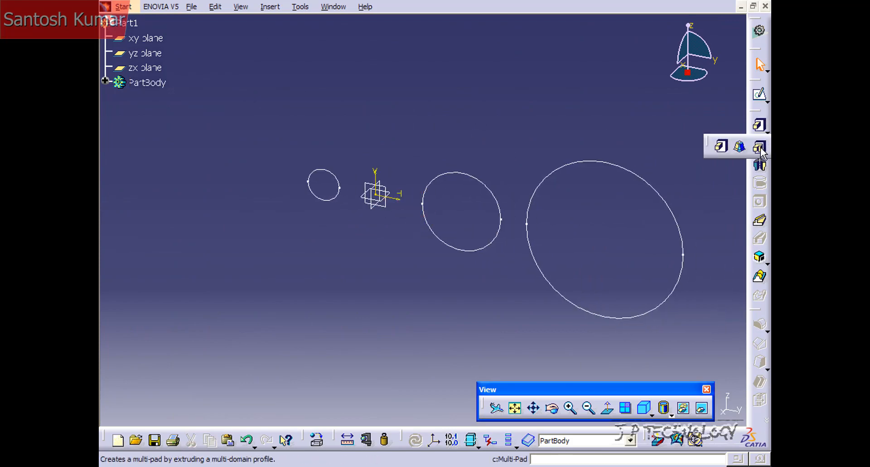
pyautogui.click(760, 148)
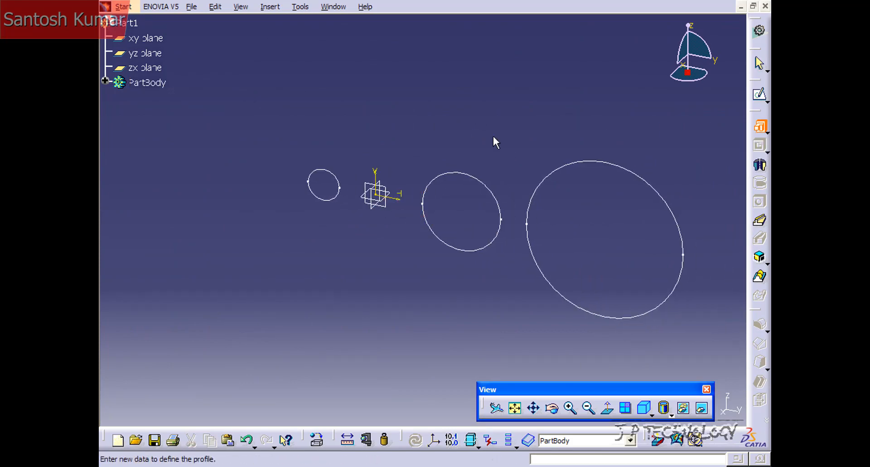
pyautogui.click(478, 182)
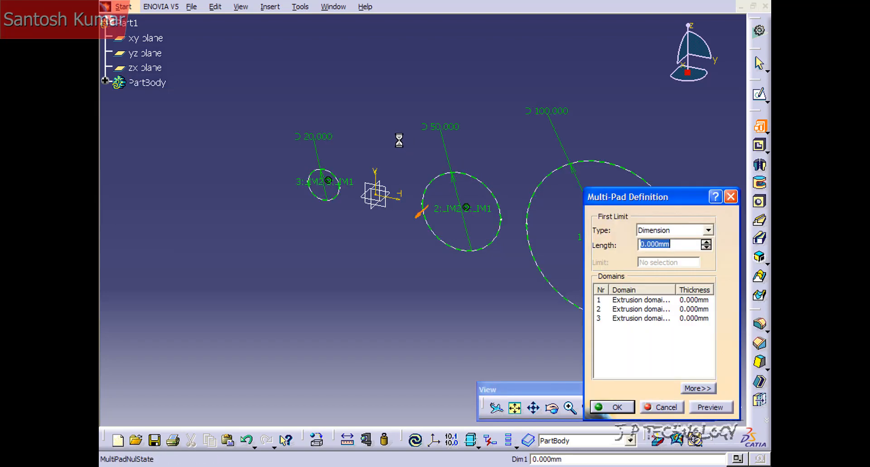
# Examine which circle each of the three extrusion domains in the Multi-Pad definition belongs to
pyautogui.moveTo(435, 181); pyautogui.dragTo(354, 161, button='middle')
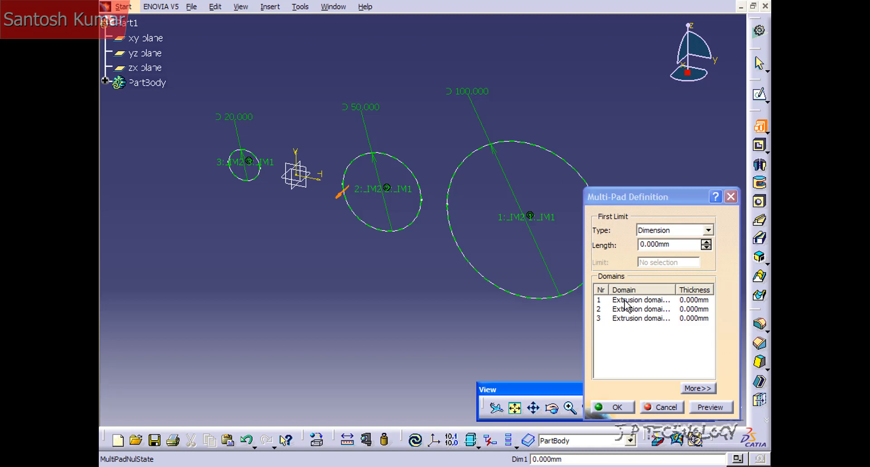
pyautogui.click(624, 300)
pyautogui.click(626, 310)
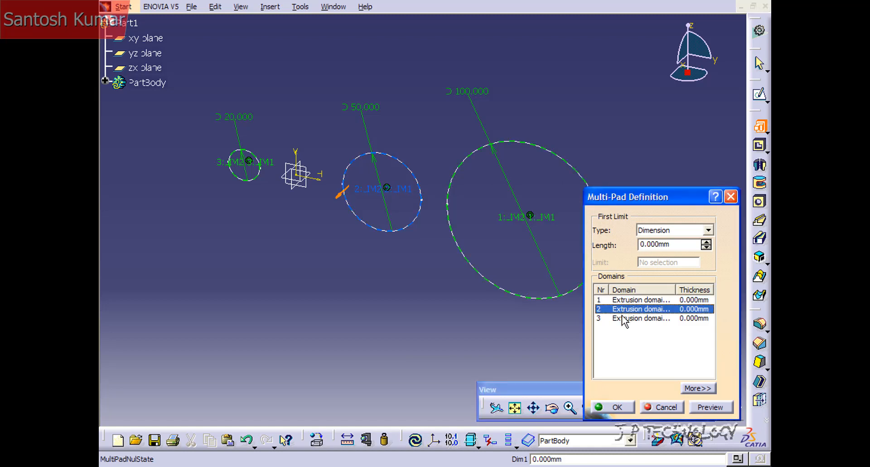
pyautogui.click(623, 318)
pyautogui.click(630, 301)
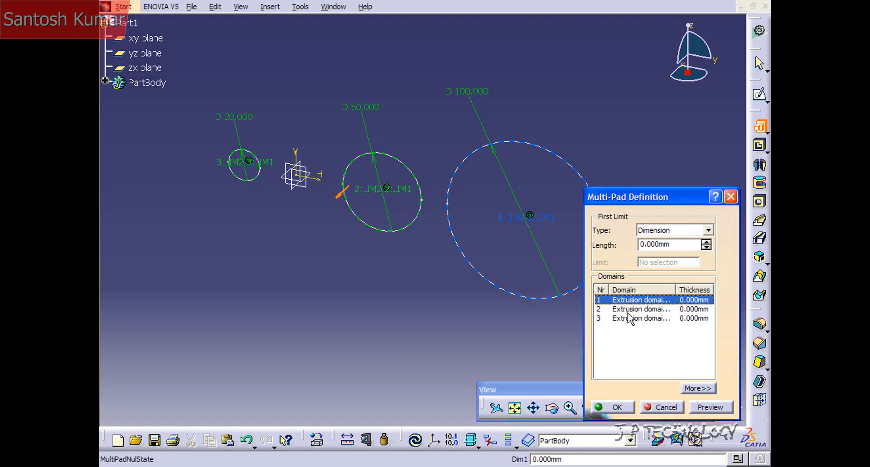
pyautogui.click(630, 310)
pyautogui.click(630, 319)
# Set the extrusion length of domain 1, the largest circle, to 100 mm
pyautogui.click(624, 300)
pyautogui.doubleClick(671, 244)
pyautogui.write('100')
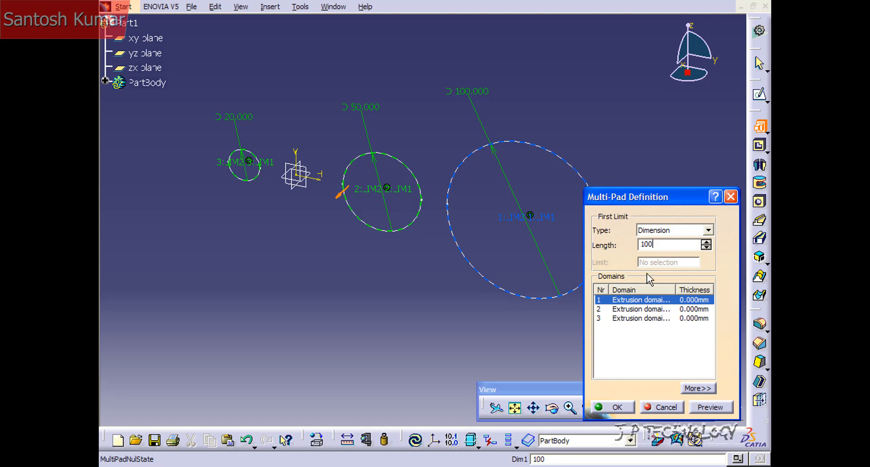
pyautogui.click(641, 309)
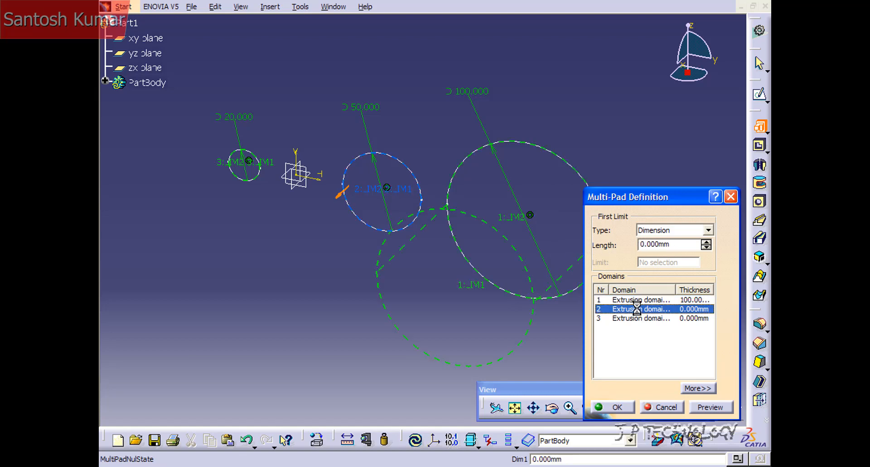
# Set the extrusion length of domain 2 to 50 mm and domain 3 to 20 mm, and create the Multi-Pad
pyautogui.doubleClick(668, 245)
pyautogui.write('50')
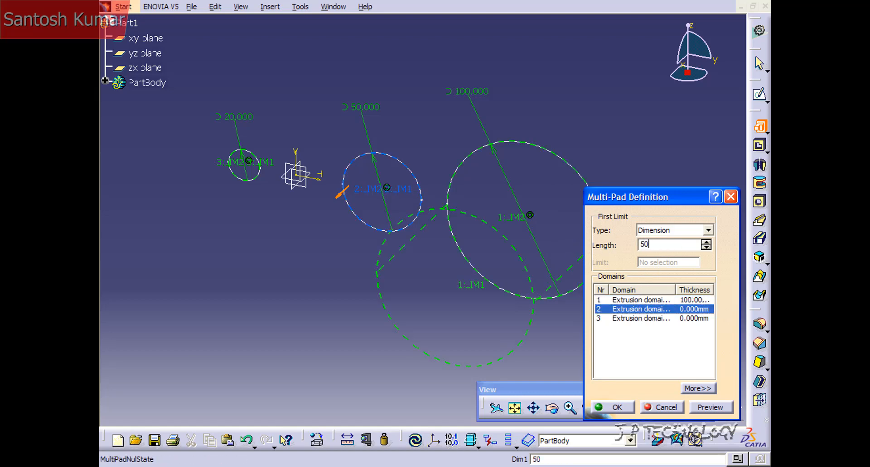
pyautogui.click(625, 319)
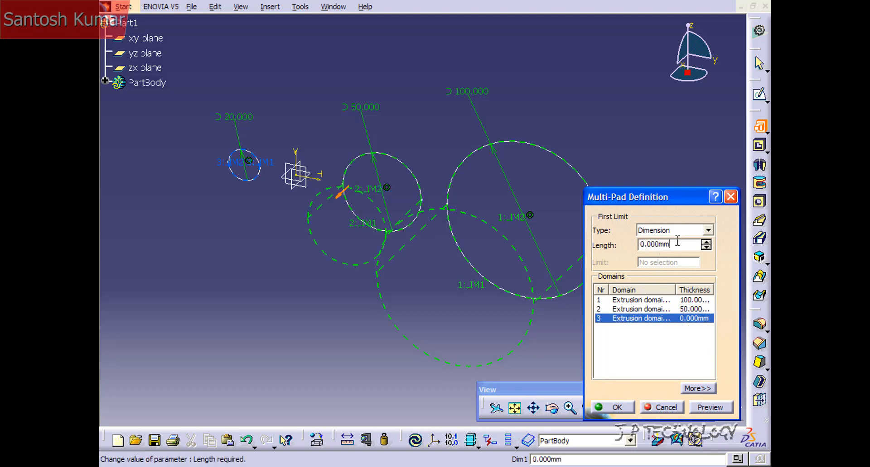
pyautogui.write('20')
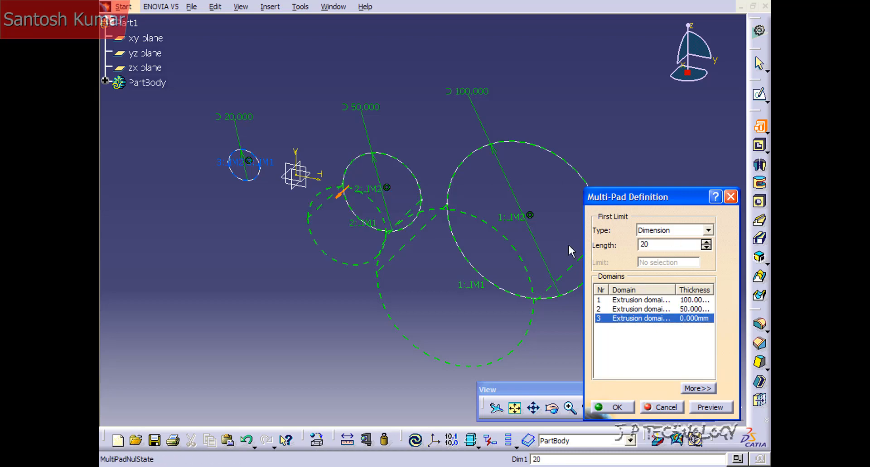
pyautogui.click(702, 408)
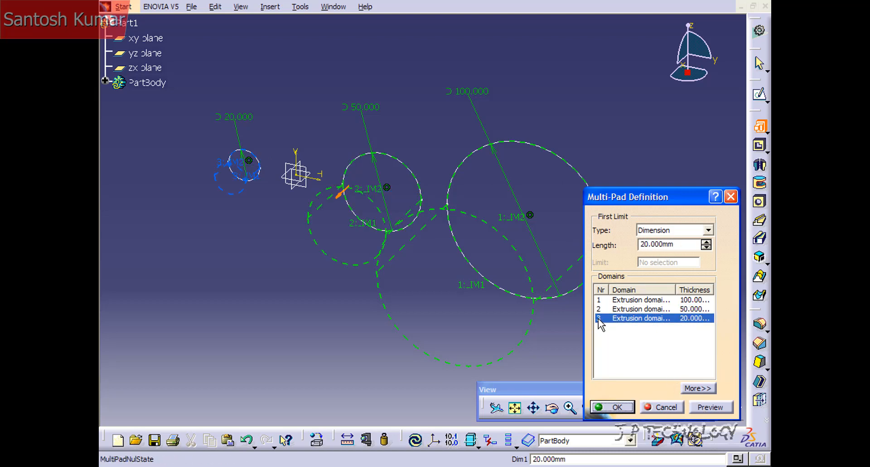
pyautogui.moveTo(339, 258); pyautogui.dragTo(488, 296, button='middle')
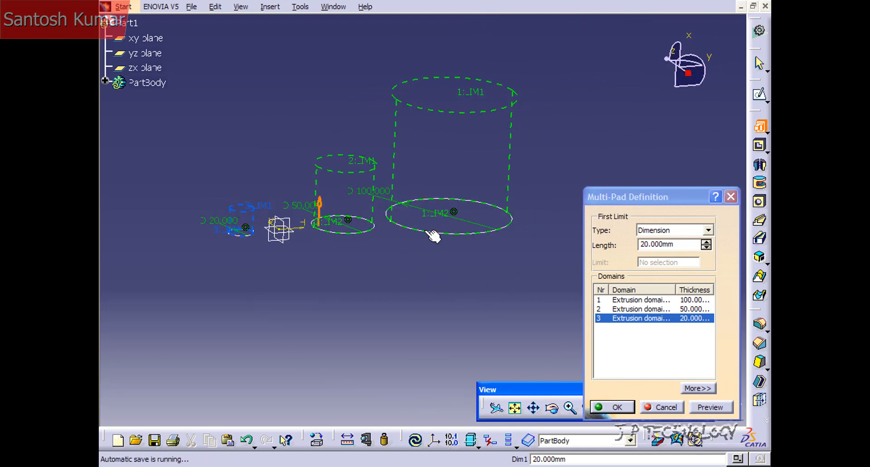
pyautogui.click(615, 407)
pyautogui.click(462, 290)
pyautogui.moveTo(462, 281); pyautogui.dragTo(411, 315, button='middle')
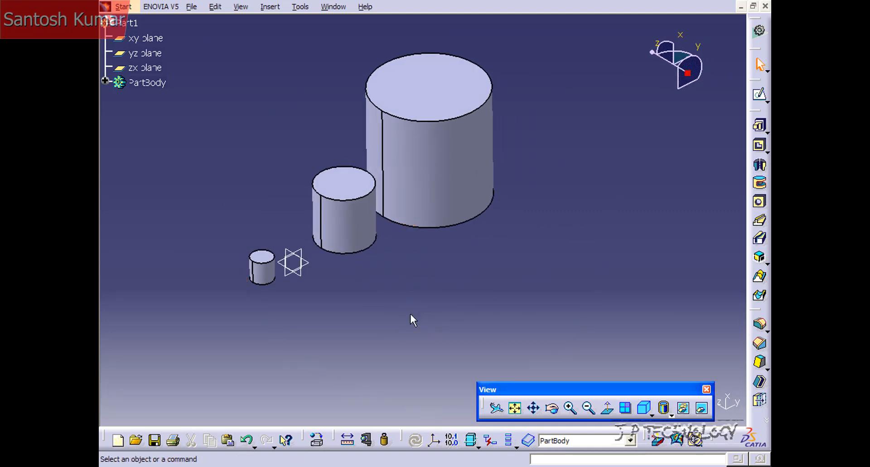
# Edit the existing Multi-Pad and set the length of domain 1, the largest circle, to 10 mm
pyautogui.click(104, 82)
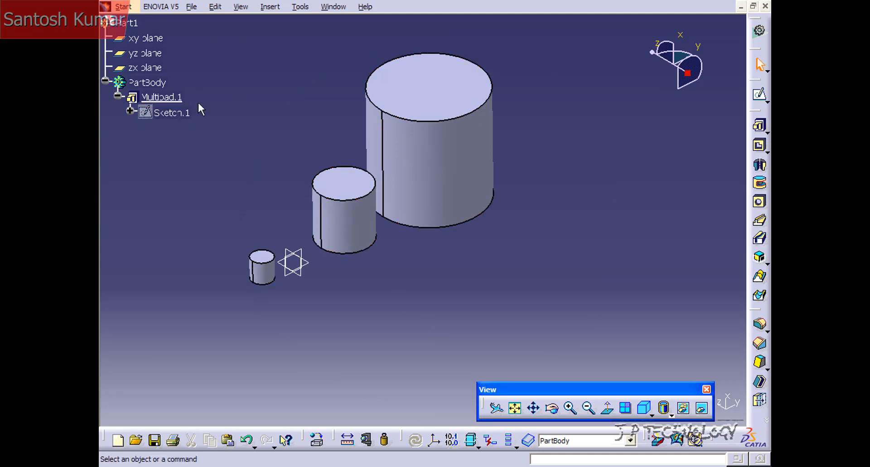
pyautogui.doubleClick(159, 97)
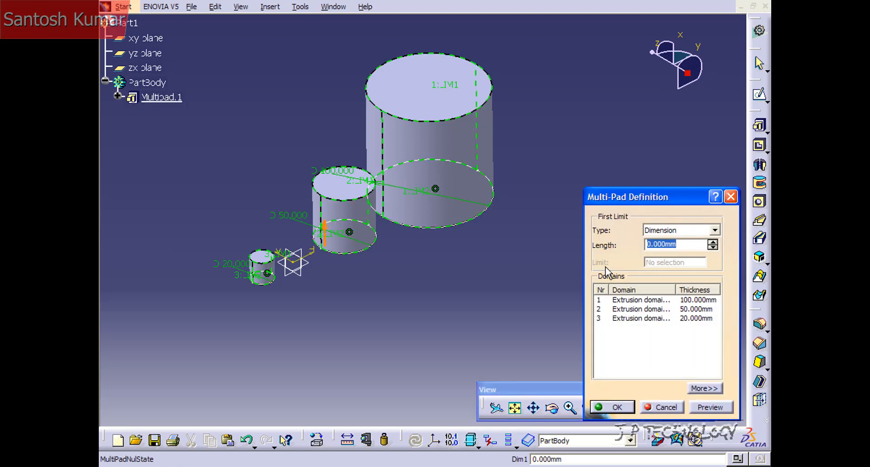
pyautogui.click(648, 301)
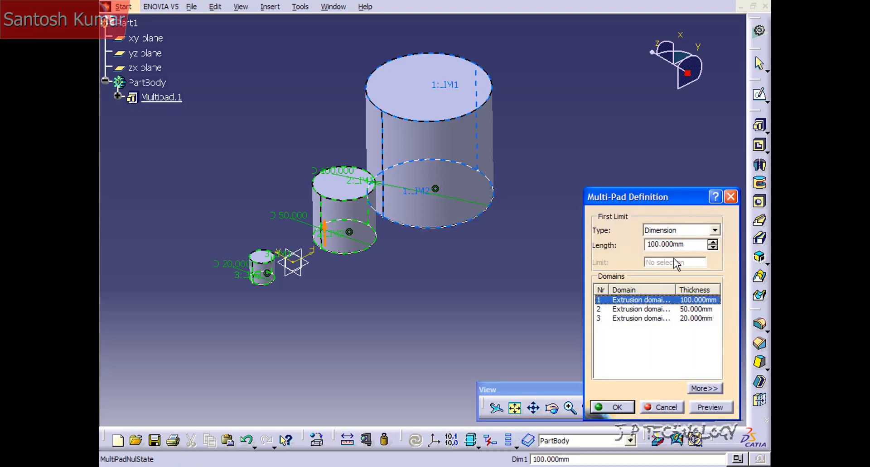
pyautogui.doubleClick(641, 244)
pyautogui.write('1')
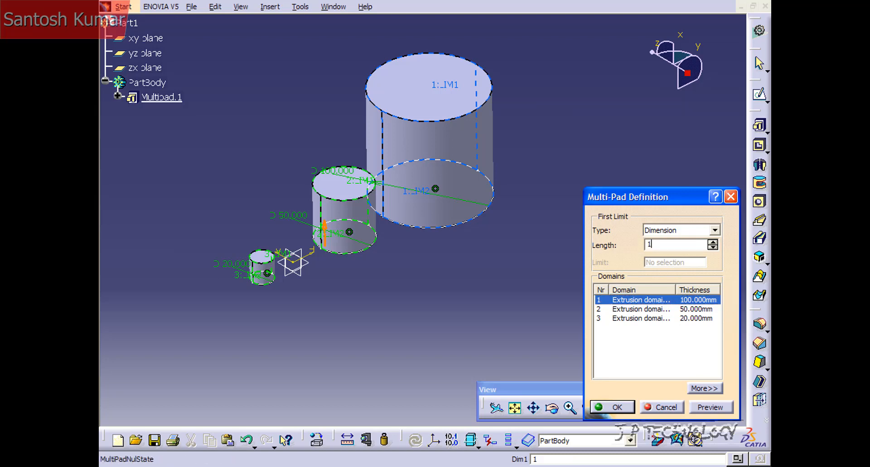
pyautogui.write('0')
pyautogui.click(612, 408)
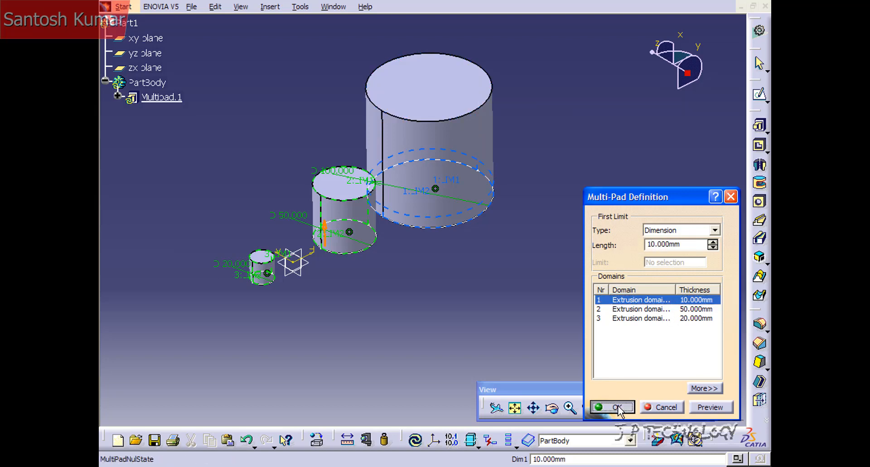
# Start a new sketch on the yz plane and draw a small rectangle above the smallest cylinder
pyautogui.moveTo(468, 298); pyautogui.dragTo(363, 274, button='middle')
pyautogui.click(339, 262)
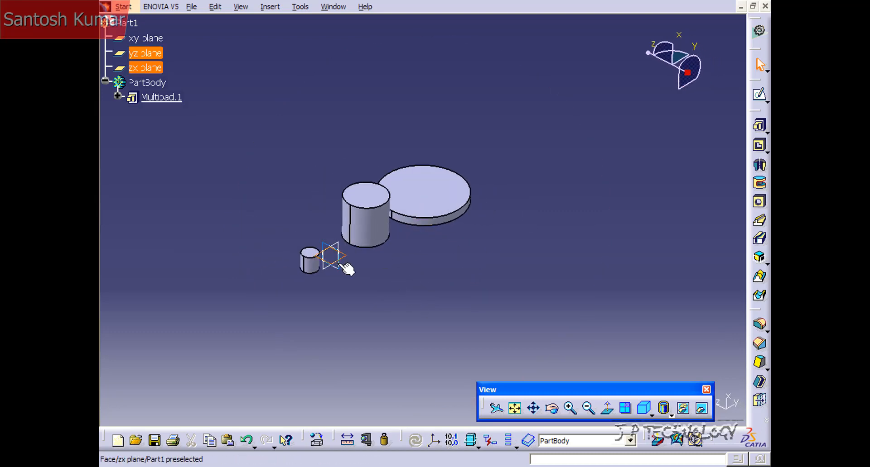
pyautogui.click(760, 95)
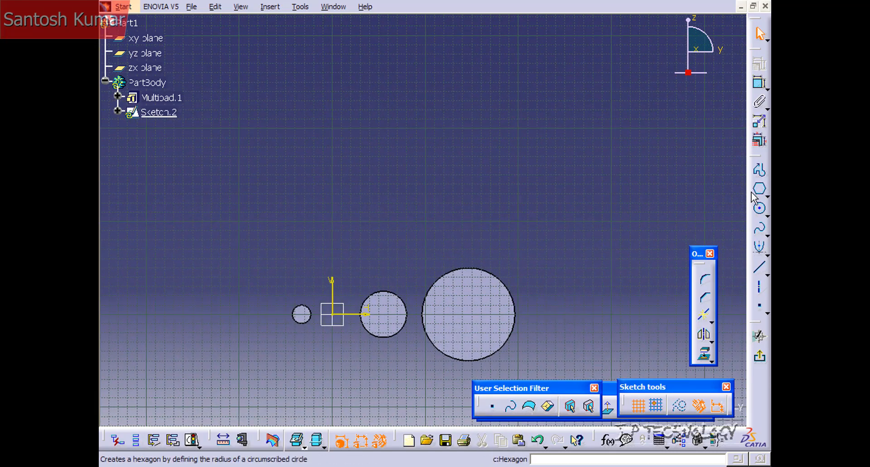
pyautogui.click(767, 196)
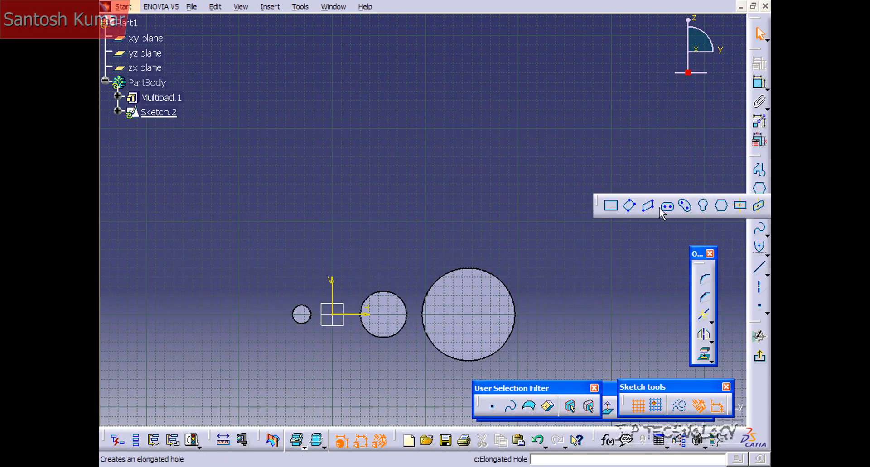
pyautogui.click(608, 205)
pyautogui.click(286, 91)
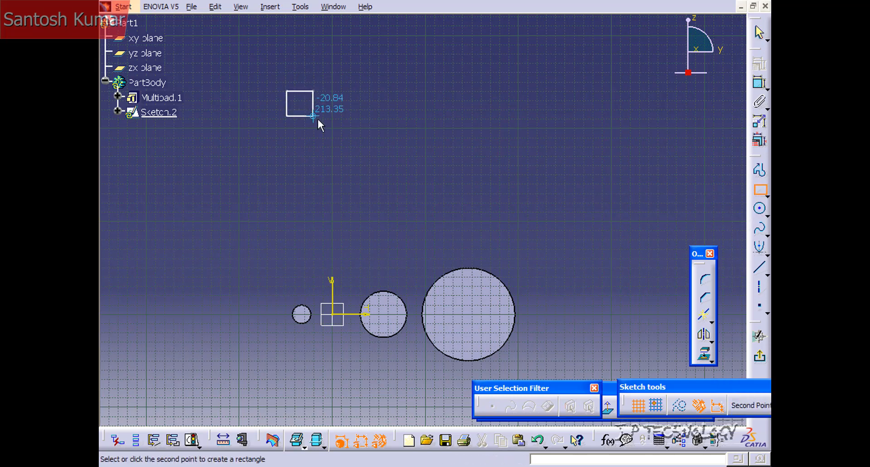
pyautogui.click(336, 126)
# Draw a larger rectangle above the largest cylinder and a tall rectangle further along the horizontal axis beyond it
pyautogui.click(759, 188)
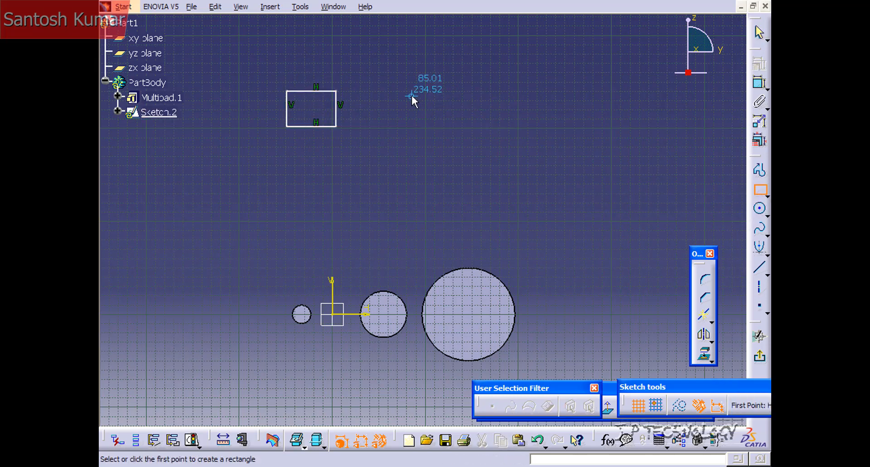
pyautogui.click(420, 67)
pyautogui.click(513, 151)
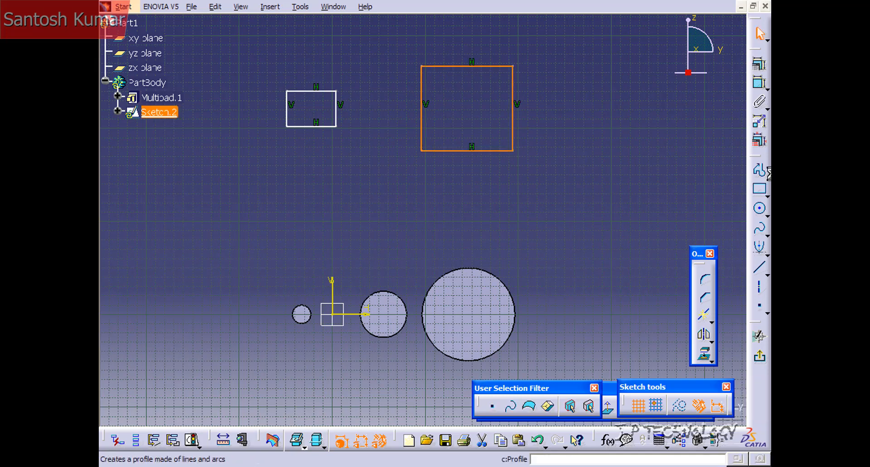
pyautogui.click(760, 189)
pyautogui.click(605, 66)
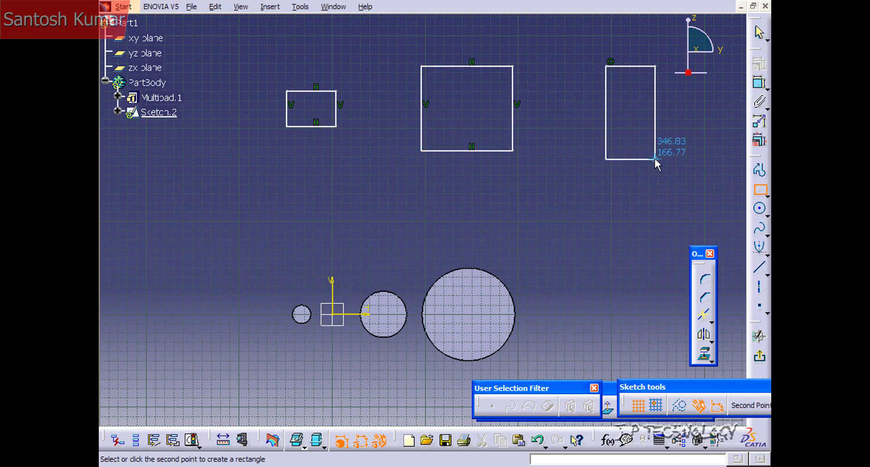
pyautogui.click(674, 178)
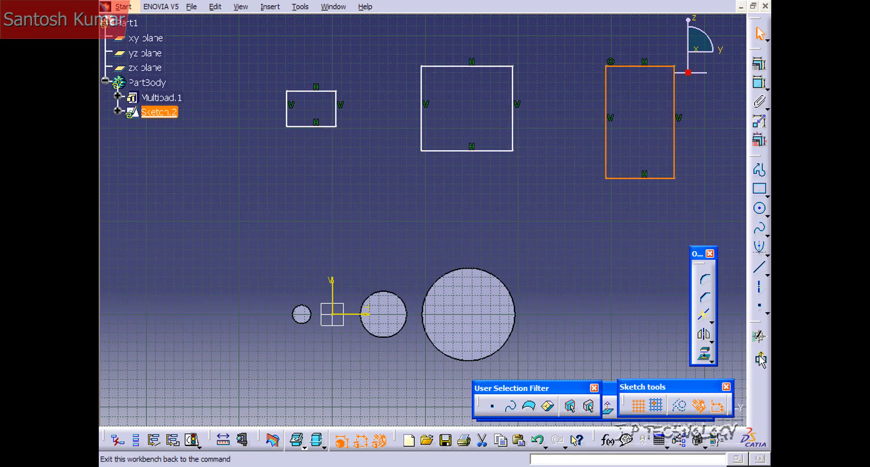
# Exit the sketch and start a second Multi-Pad using the three-rectangle sketch as its profile
pyautogui.click(759, 356)
pyautogui.click(605, 164)
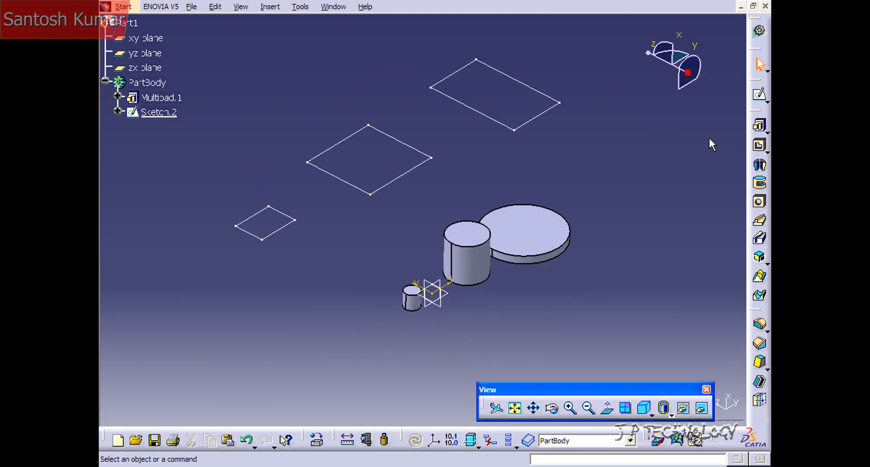
pyautogui.click(760, 125)
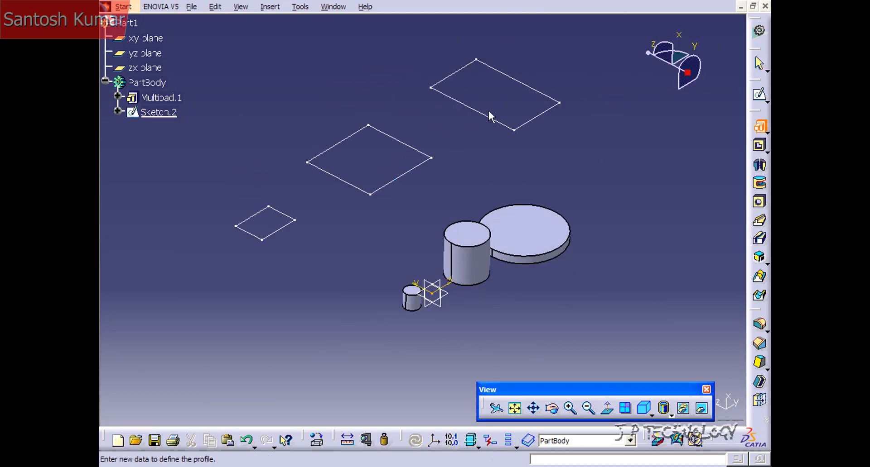
pyautogui.click(414, 148)
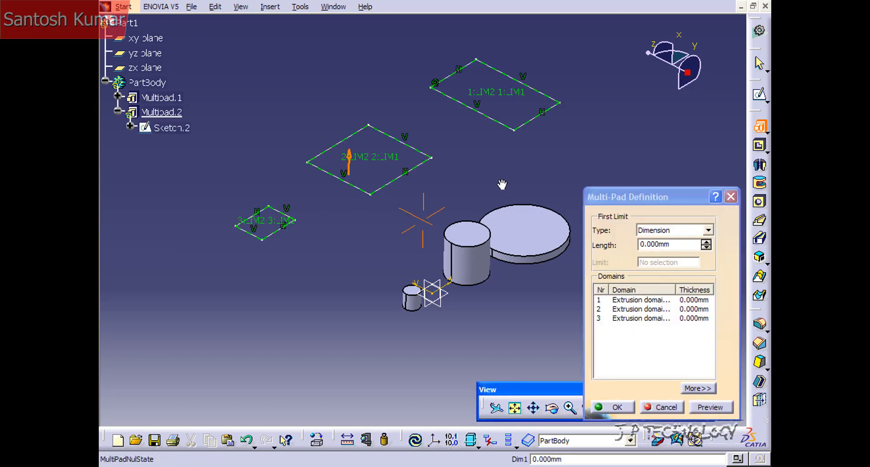
# Set the first limit length of domain 1, the tall rectangle, to 100 mm with the Dimension type
pyautogui.moveTo(502, 184); pyautogui.dragTo(445, 232, button='middle')
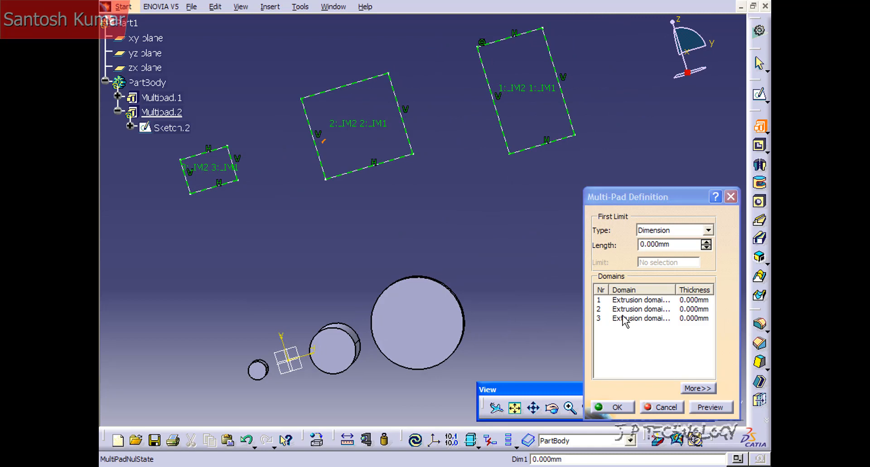
pyautogui.click(616, 300)
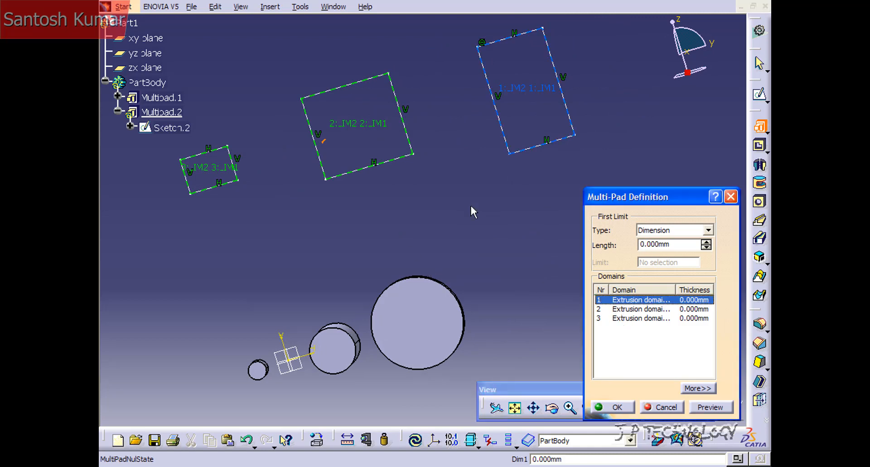
pyautogui.click(708, 231)
pyautogui.click(708, 231)
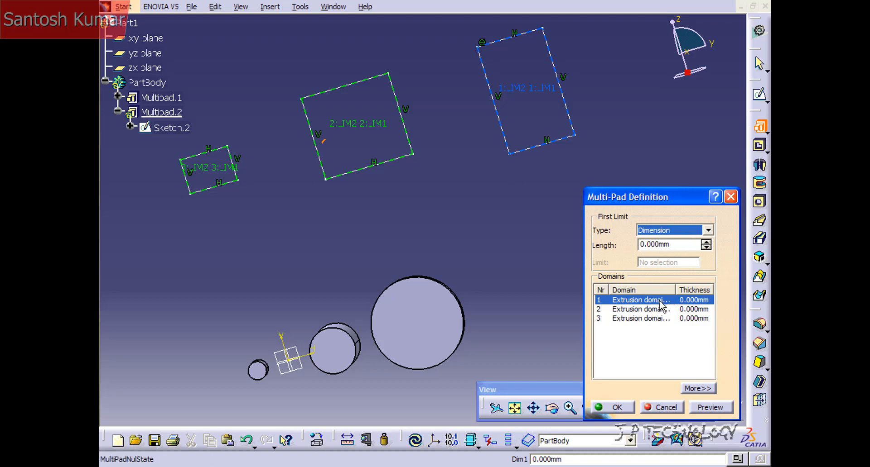
pyautogui.press('Tab')
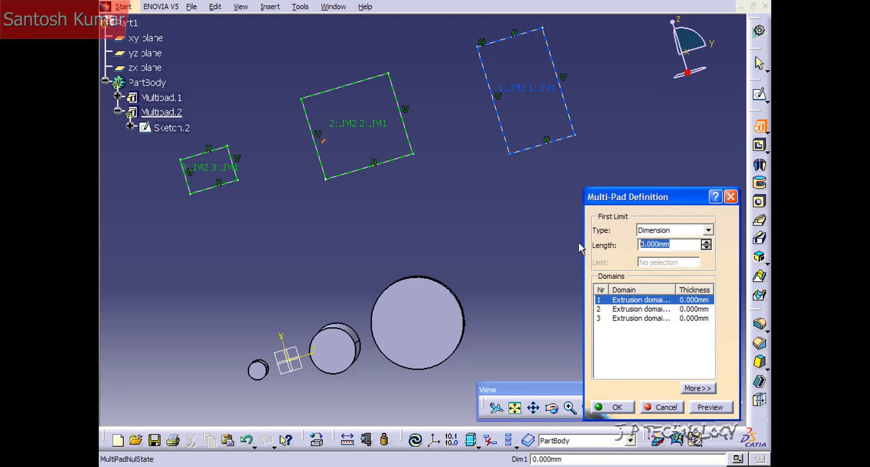
pyautogui.write('100')
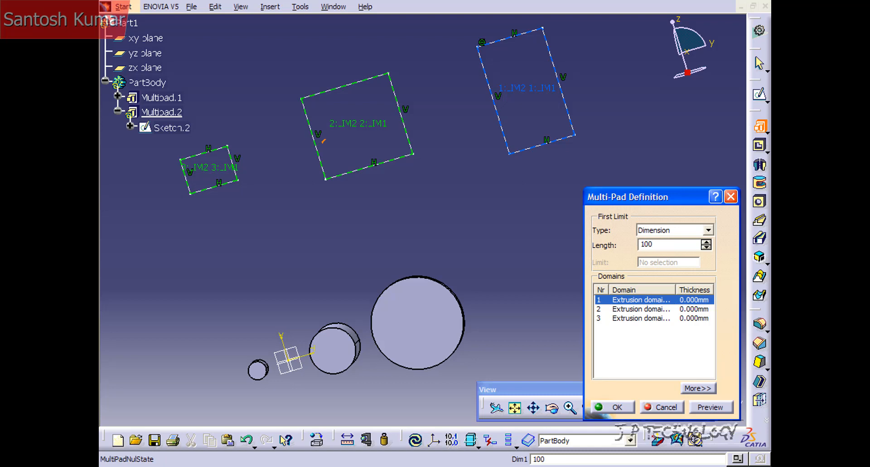
# Show the Multi-Pad's second limit and direction options, and reverse the extrusion direction and back again
pyautogui.click(691, 388)
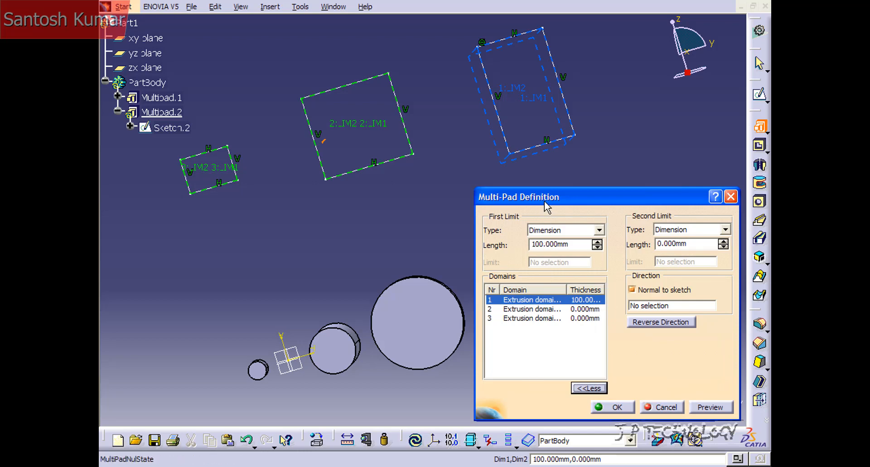
pyautogui.moveTo(545, 205); pyautogui.dragTo(471, 200)
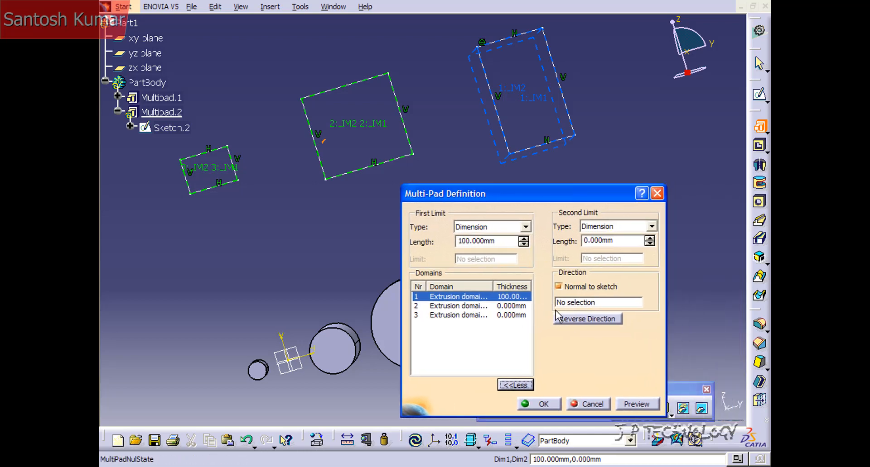
pyautogui.moveTo(461, 185)
pyautogui.mouseDown(button='middle')
pyautogui.moveTo(565, 194)
pyautogui.moveTo(616, 184)
pyautogui.moveTo(580, 138)
pyautogui.mouseUp(button='middle')
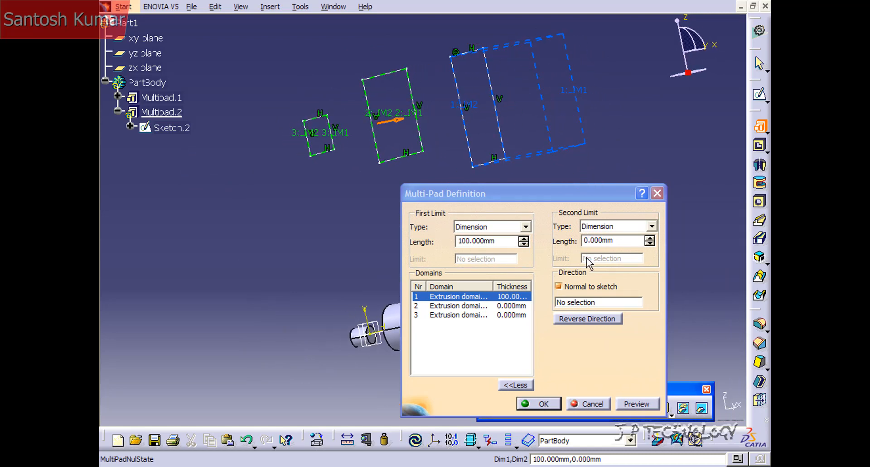
pyautogui.click(586, 319)
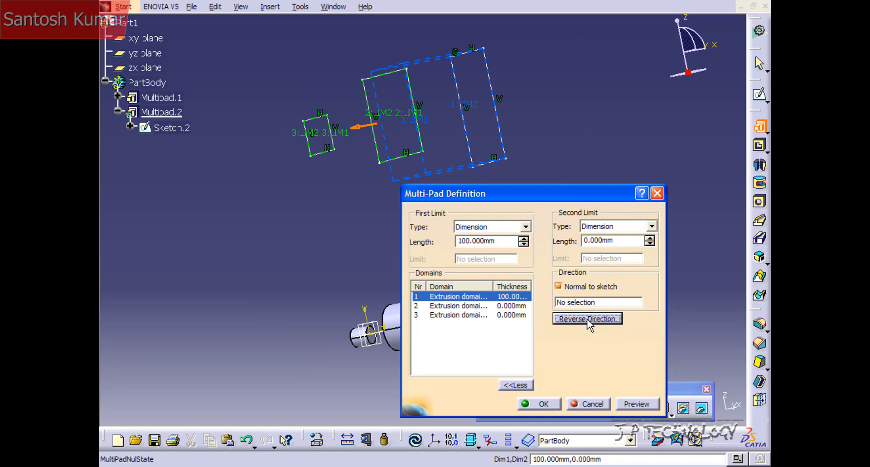
pyautogui.click(588, 320)
# Set the second limit length of domain 1 to 300 mm and preview the extrusion on both sides of the sketch
pyautogui.click(652, 226)
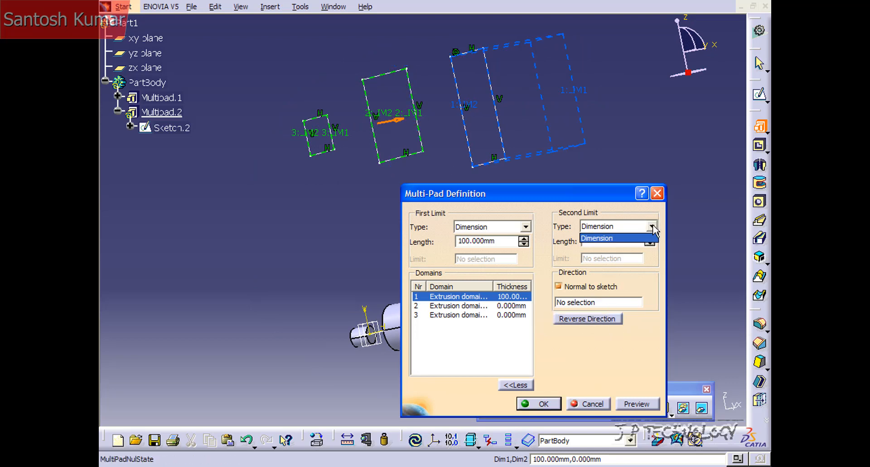
pyautogui.click(652, 226)
pyautogui.doubleClick(636, 238)
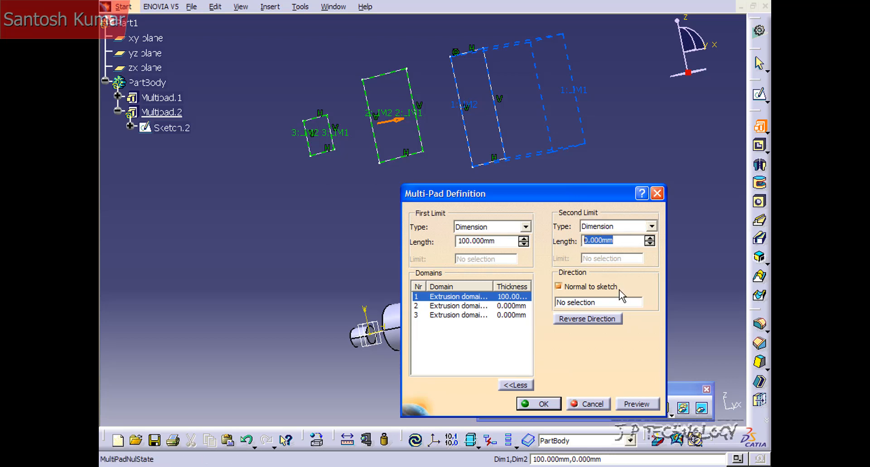
pyautogui.write('300')
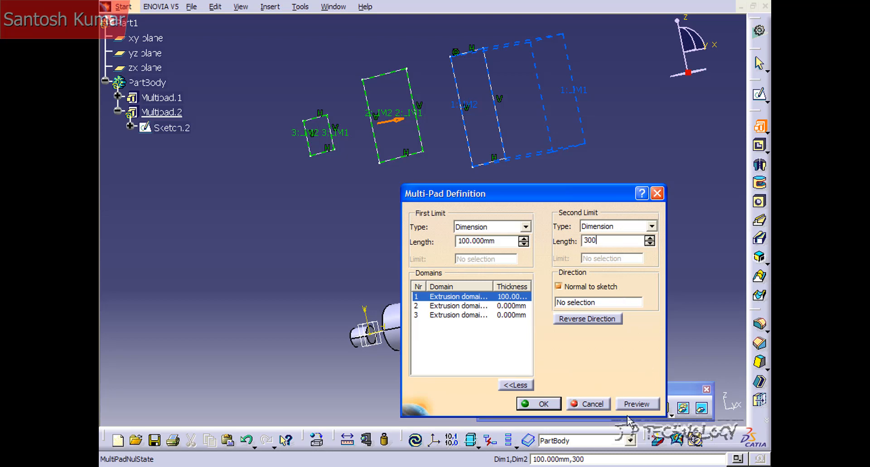
pyautogui.click(636, 404)
pyautogui.moveTo(396, 156); pyautogui.dragTo(545, 182, button='middle')
pyautogui.moveTo(353, 141); pyautogui.dragTo(416, 134, button='middle')
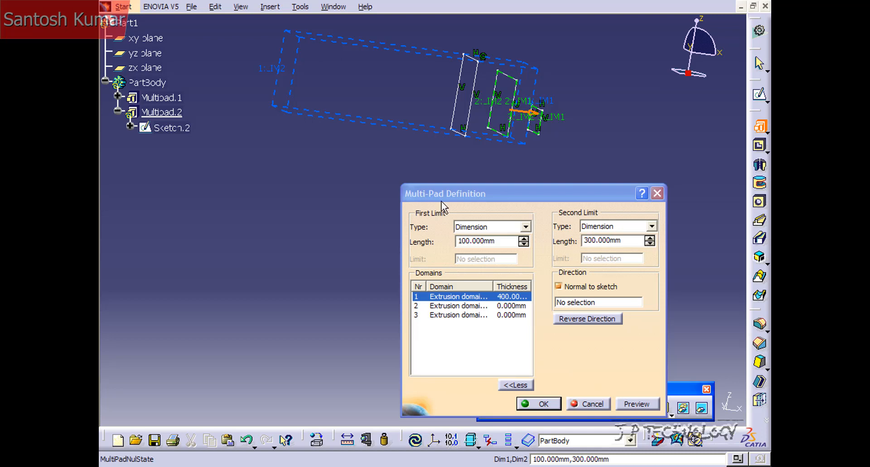
# Set both the first and second limit lengths of domain 2, the middle rectangle, to 50 mm and preview the extrusion
pyautogui.click(467, 306)
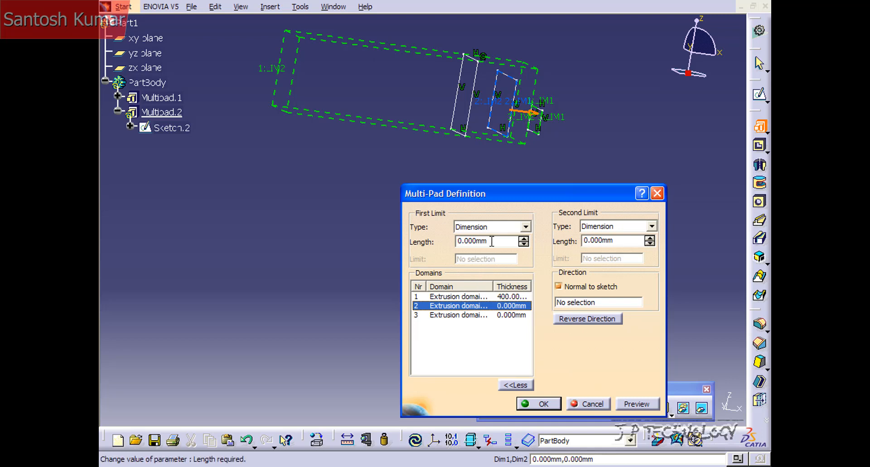
pyautogui.doubleClick(471, 241)
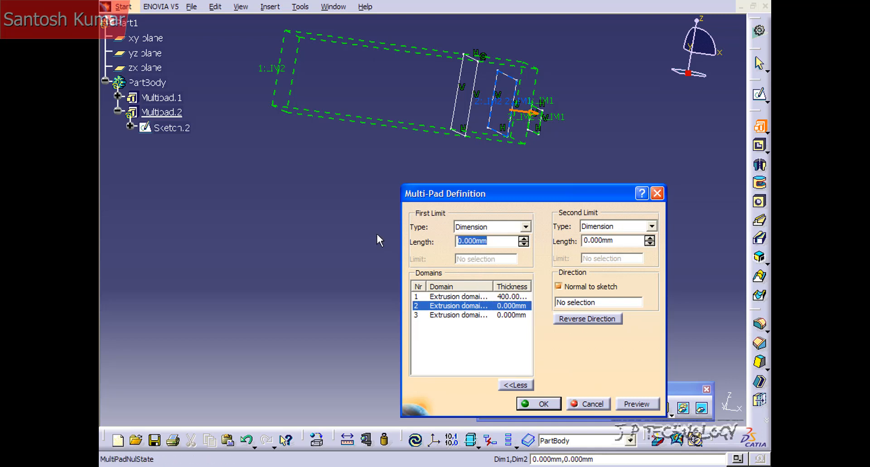
pyautogui.write('50')
pyautogui.doubleClick(640, 241)
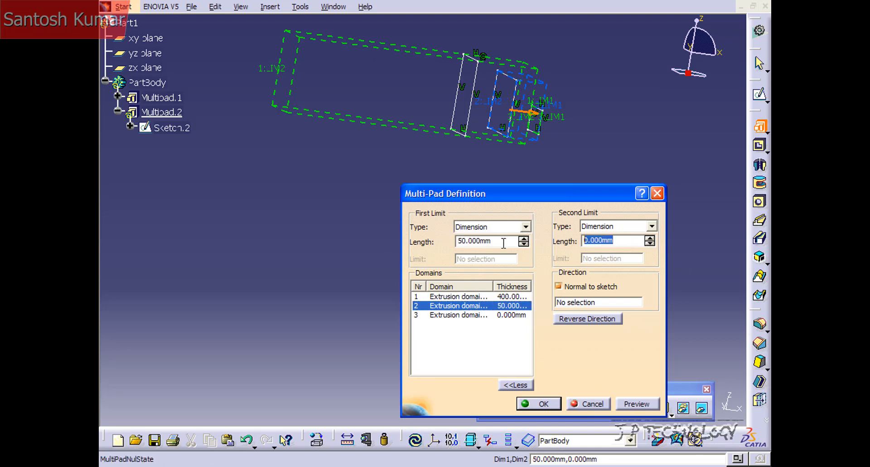
pyautogui.write('50')
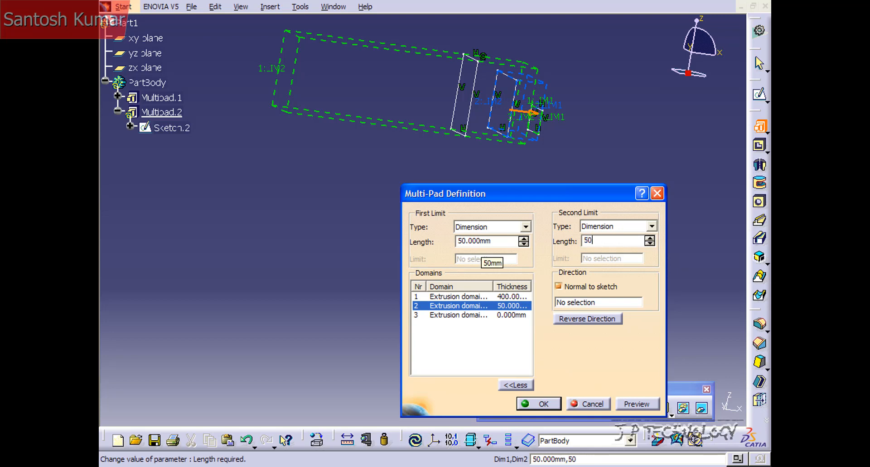
pyautogui.click(640, 405)
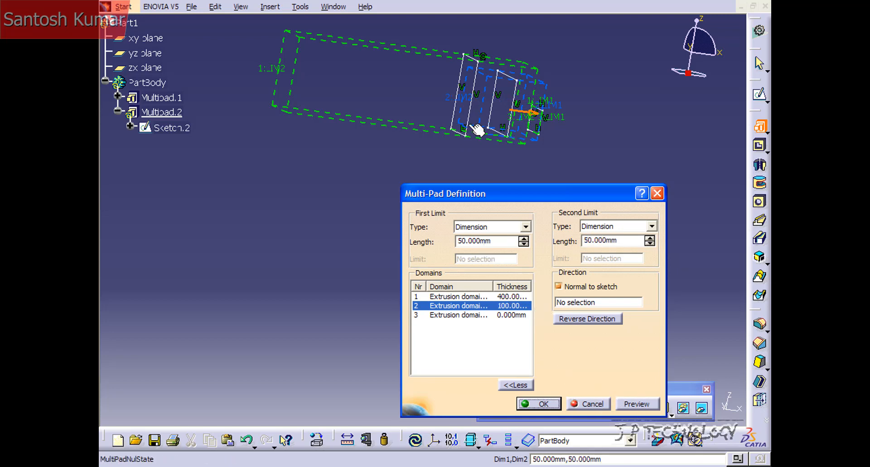
pyautogui.moveTo(477, 129)
pyautogui.mouseDown(button='middle')
pyautogui.moveTo(436, 171)
pyautogui.moveTo(447, 93)
pyautogui.moveTo(369, 108)
pyautogui.moveTo(298, 212)
pyautogui.moveTo(322, 181)
pyautogui.moveTo(263, 142)
pyautogui.moveTo(351, 144)
pyautogui.mouseUp(button='middle')
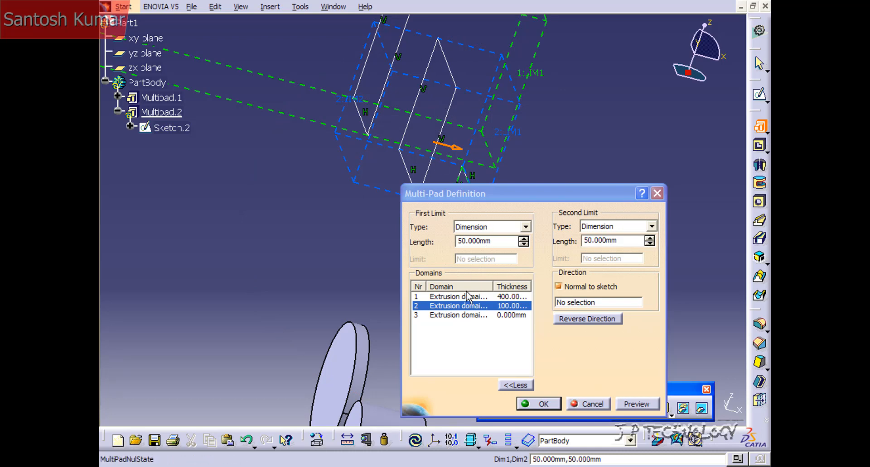
# Set the first limit length of domain 3, the smallest rectangle, to 100 mm and preview the extrusion
pyautogui.click(466, 315)
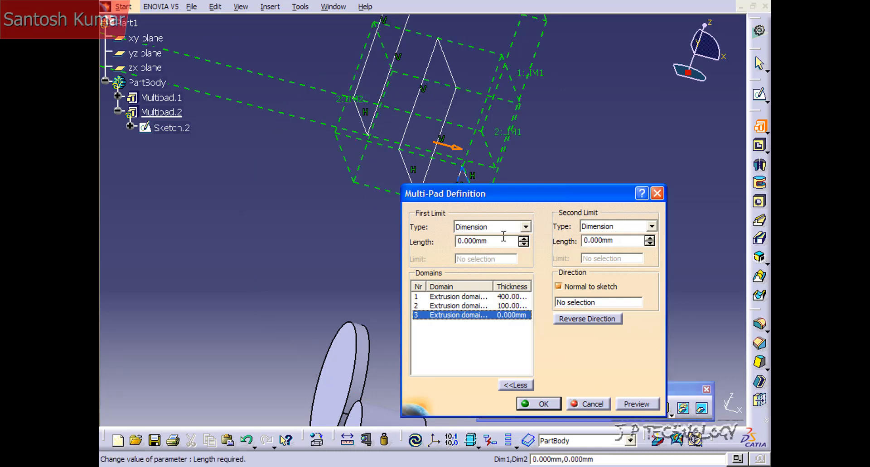
pyautogui.doubleClick(480, 241)
pyautogui.write('100')
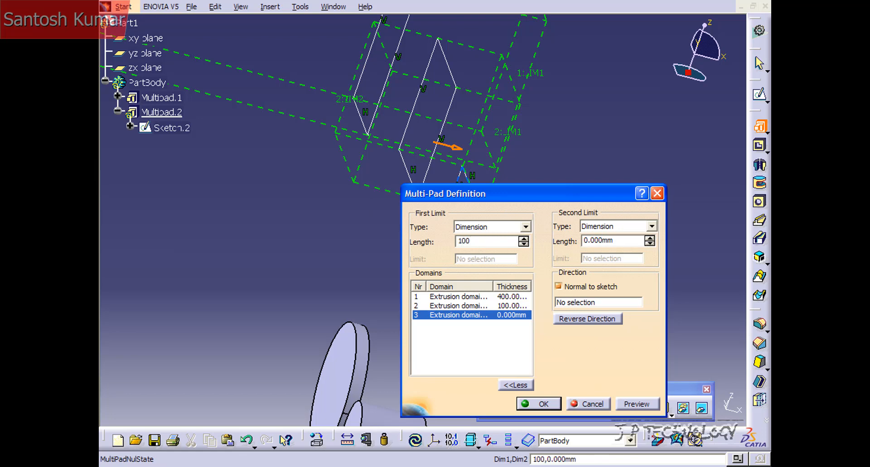
pyautogui.click(635, 406)
pyautogui.moveTo(304, 148); pyautogui.dragTo(244, 128, button='middle')
# Flip the Multi-Pad's extrusion direction back and forth to compare both sides, leaving it reversed
pyautogui.click(604, 320)
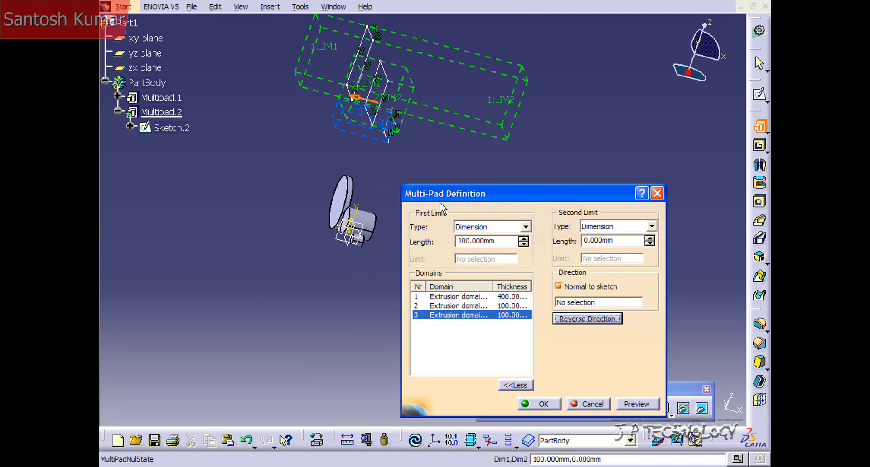
pyautogui.click(581, 324)
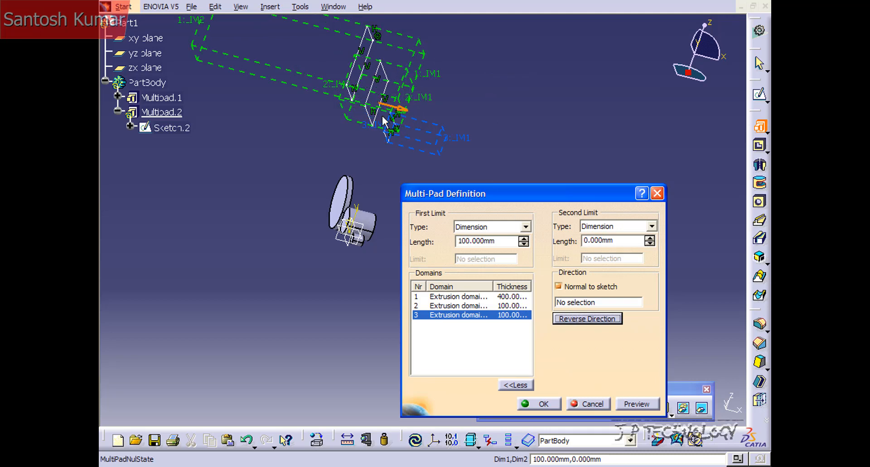
pyautogui.click(598, 324)
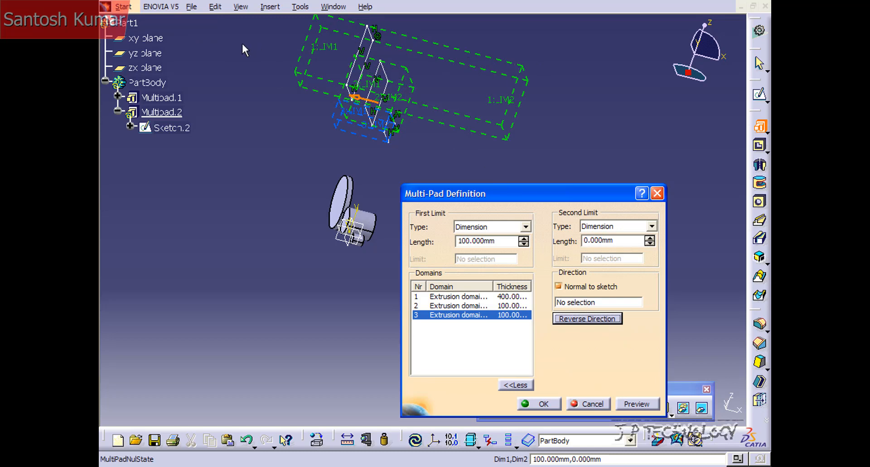
# Set domain 1's first limit length to 300 mm and its second limit length to 100 mm, and create the Multi-Pad
pyautogui.click(460, 298)
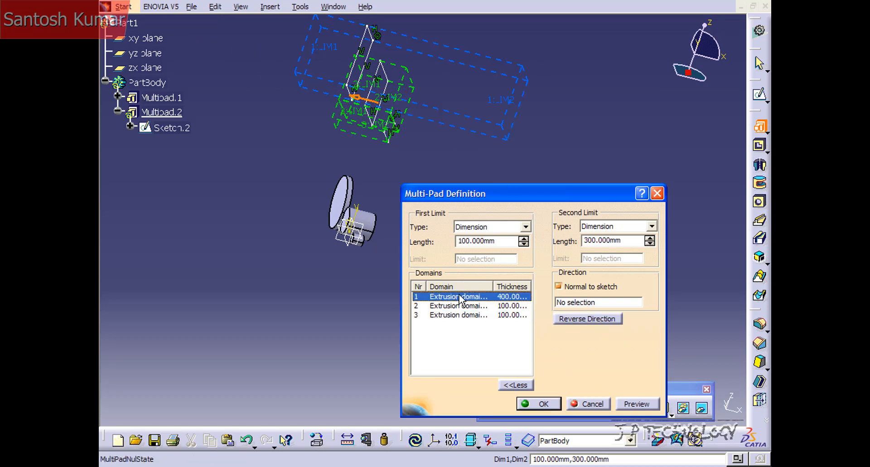
pyautogui.doubleClick(502, 243)
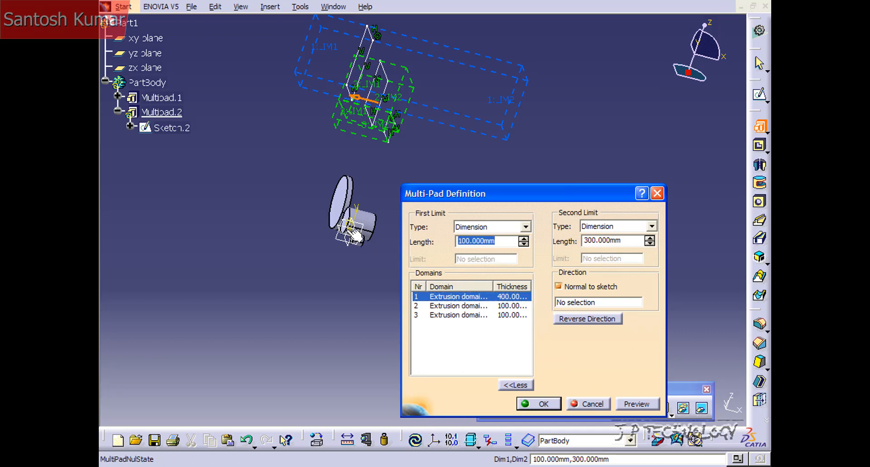
pyautogui.write('300')
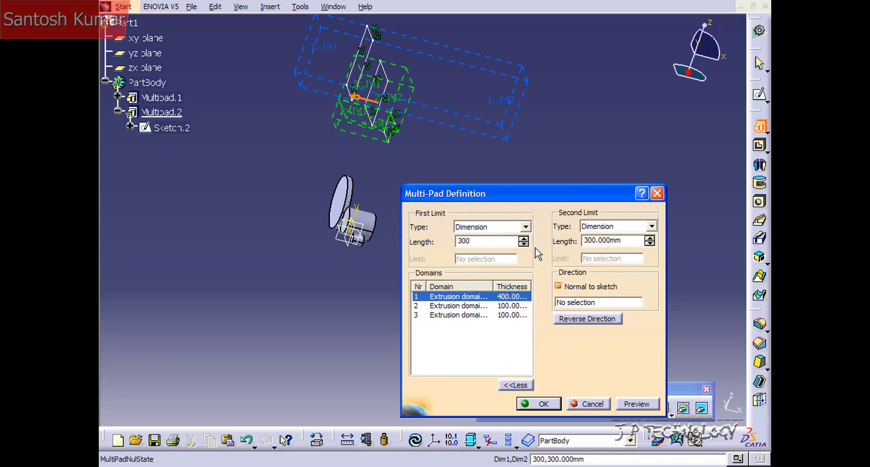
pyautogui.doubleClick(621, 241)
pyautogui.write('100')
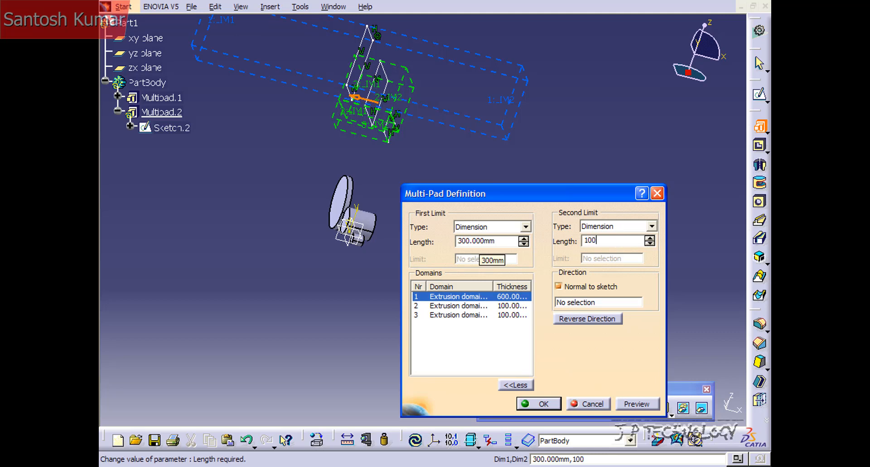
pyautogui.click(640, 405)
pyautogui.moveTo(409, 113)
pyautogui.mouseDown(button='middle')
pyautogui.moveTo(355, 171)
pyautogui.moveTo(355, 219)
pyautogui.moveTo(403, 156)
pyautogui.mouseUp(button='middle')
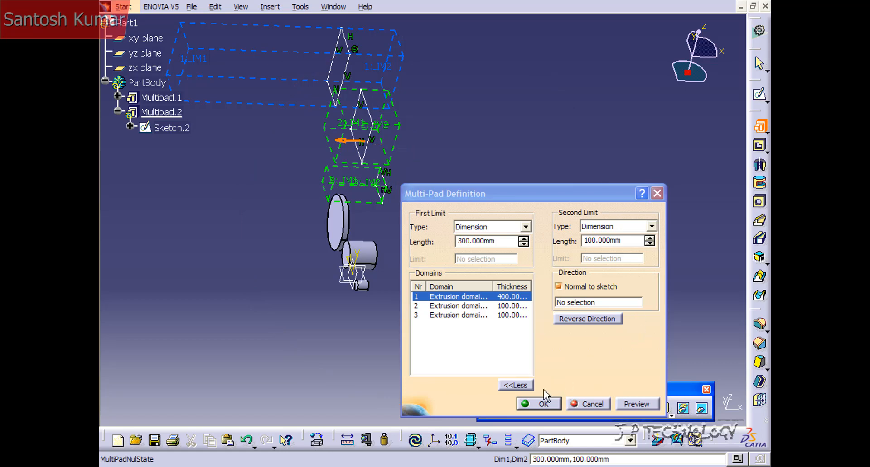
pyautogui.click(537, 404)
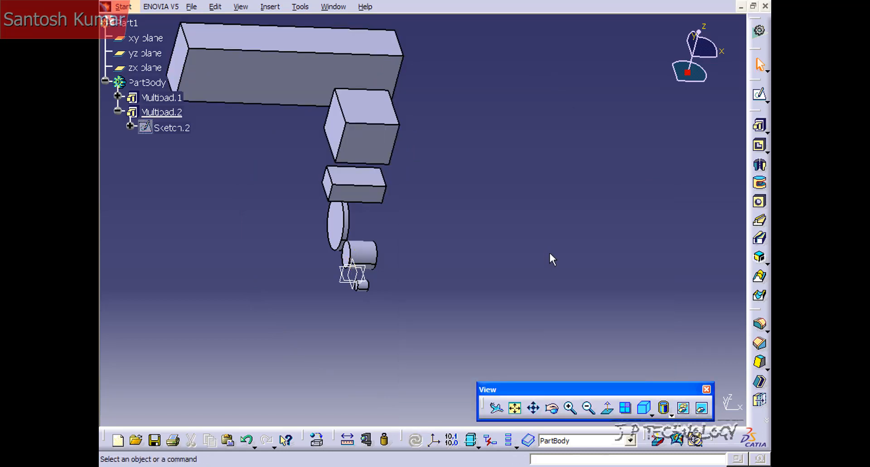
pyautogui.moveTo(549, 258); pyautogui.dragTo(374, 206, button='middle')
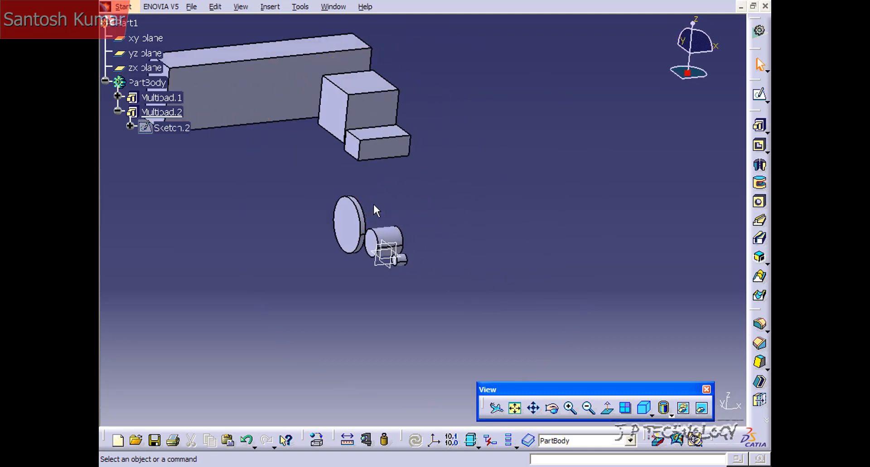